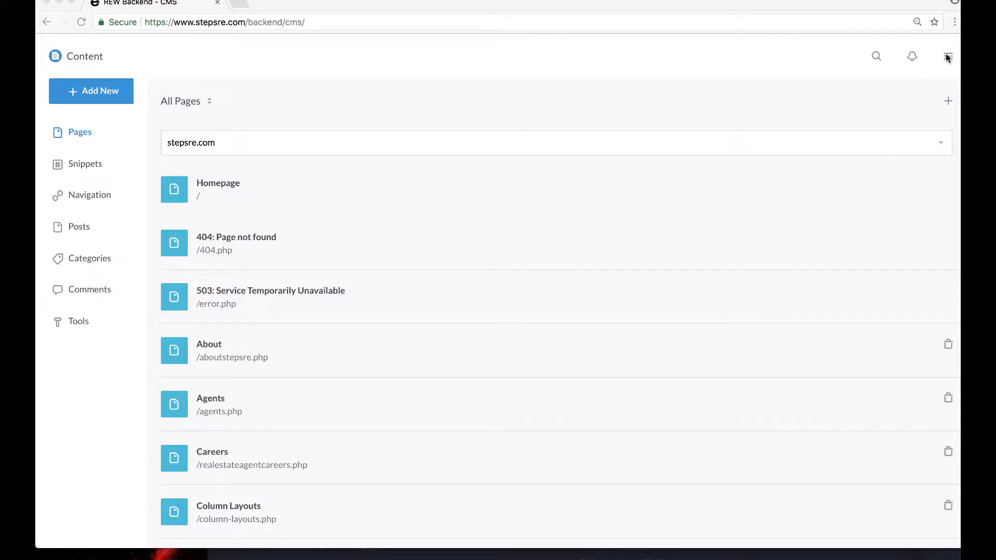
# - Add a new page to the site and title it "About" followed by the agent's first name
pyautogui.click(946, 57)
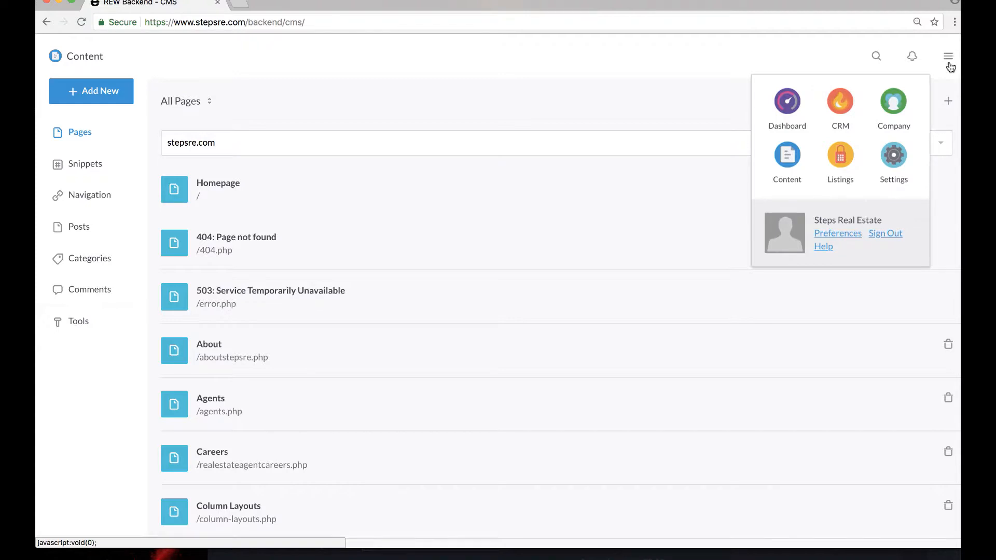
pyautogui.click(473, 231)
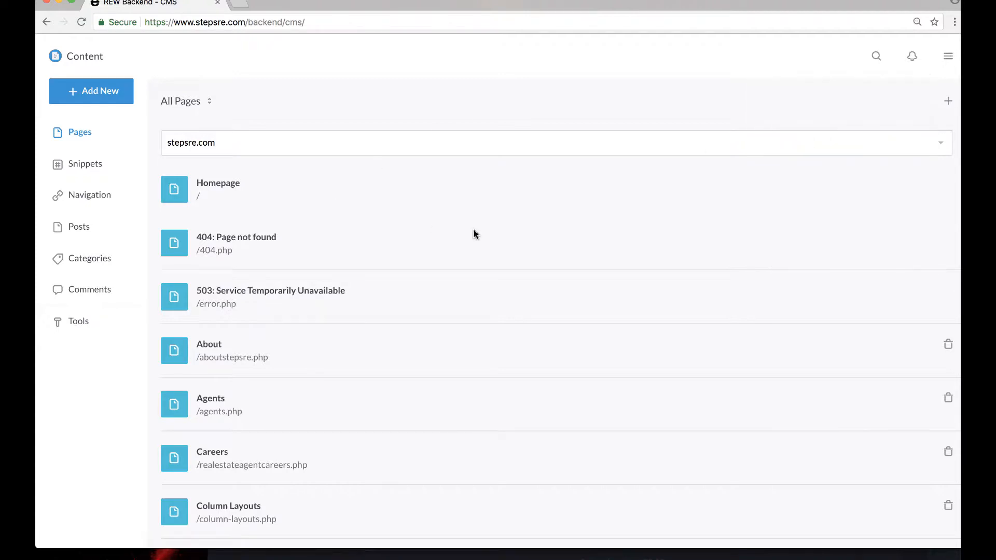
pyautogui.click(121, 91)
pyautogui.click(109, 124)
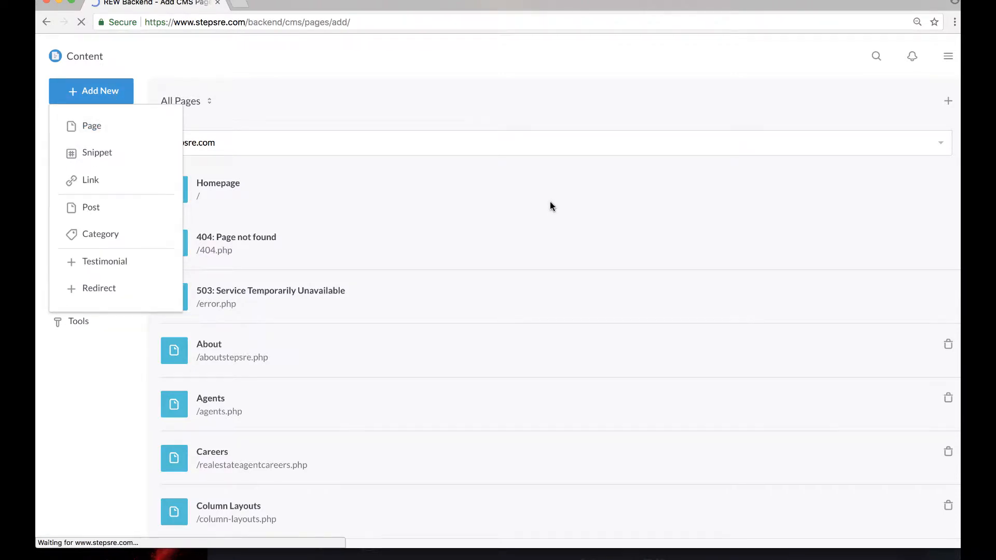
pyautogui.click(385, 200)
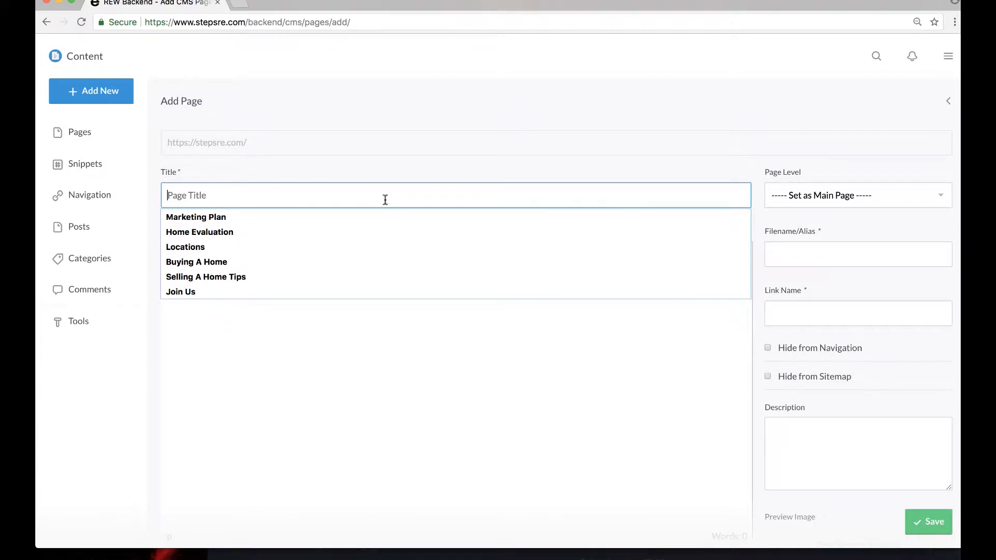
pyautogui.write('About Katie')
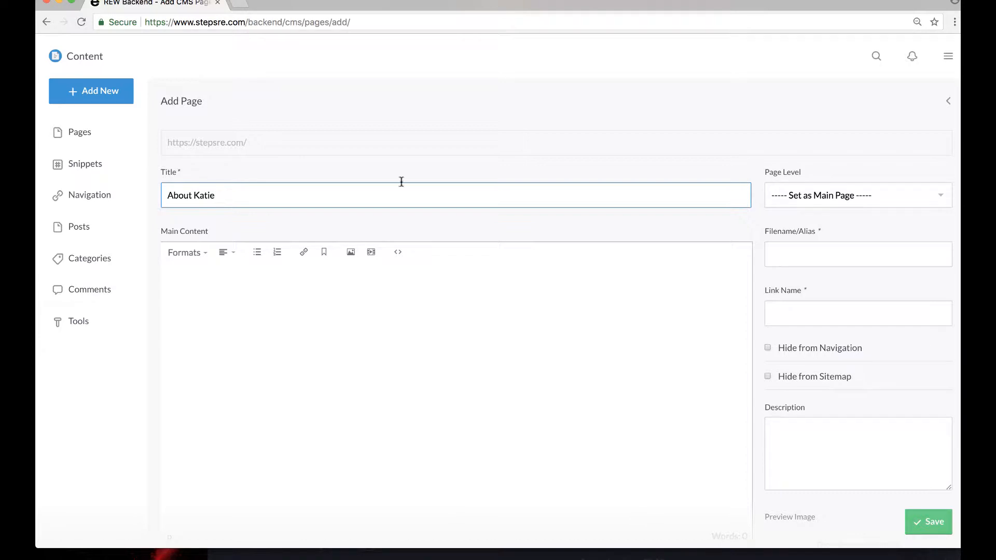
# - Set the page's filename/alias to "about-" followed by the agent's first name in lowercase
pyautogui.click(793, 250)
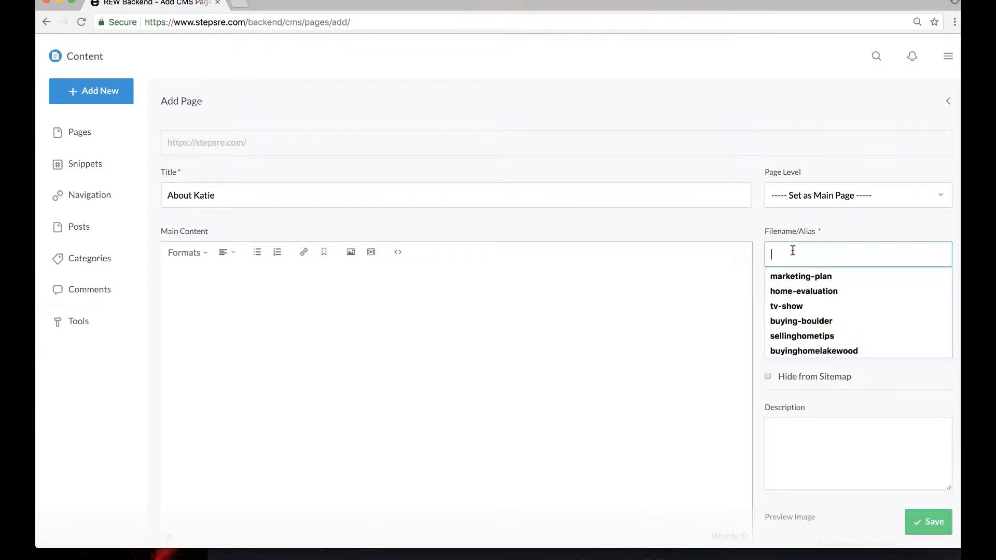
pyautogui.write('about')
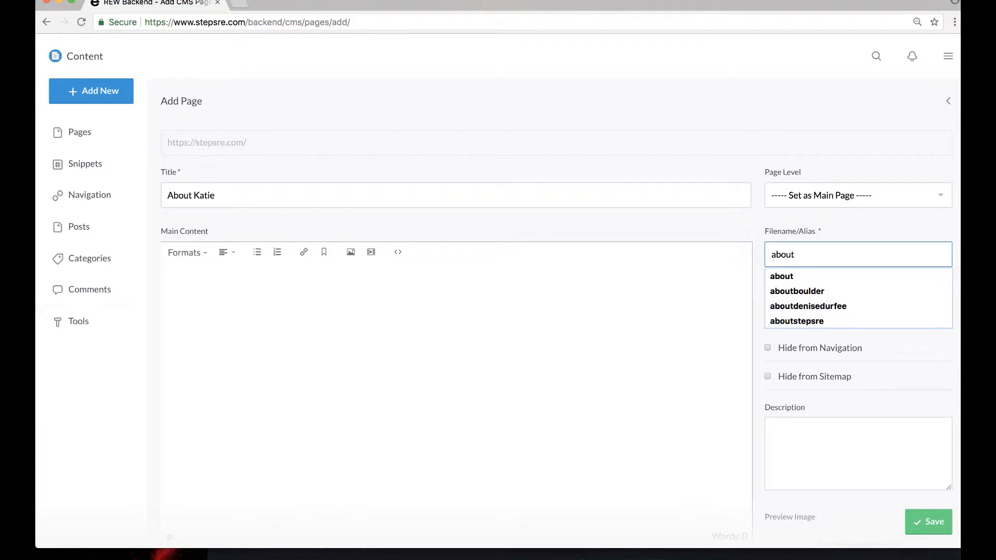
pyautogui.write('-katie')
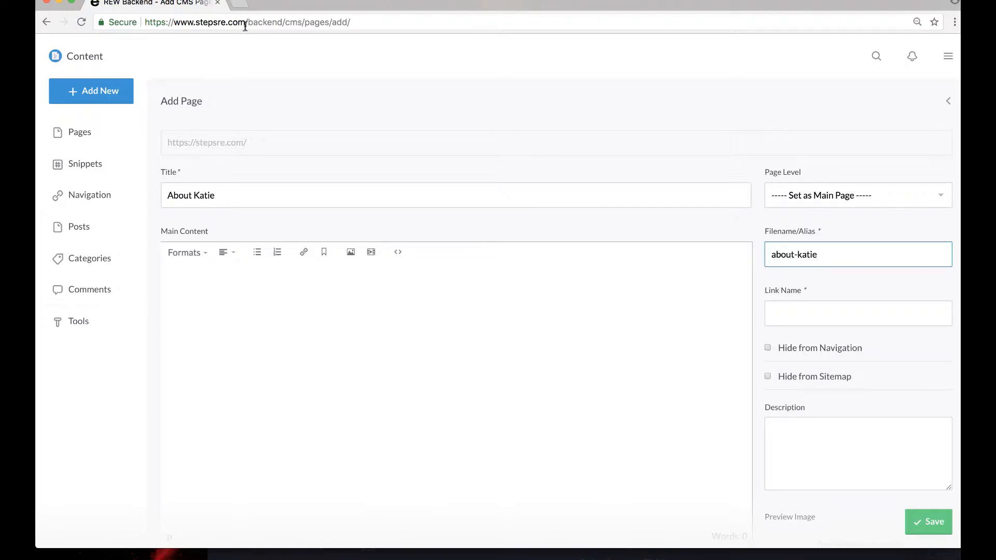
pyautogui.moveTo(245, 24); pyautogui.dragTo(313, 26)
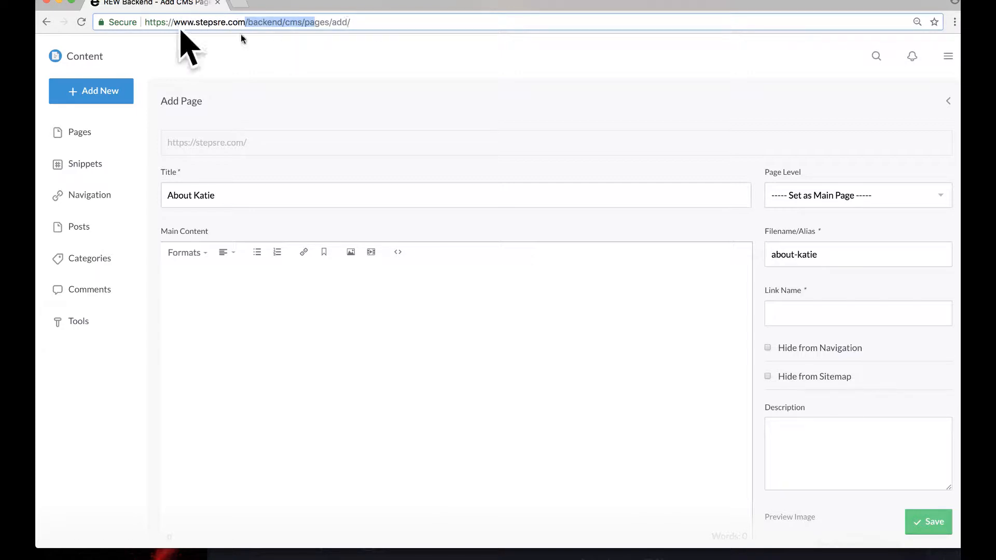
# - Enter "About" plus the agent's first name as the page's link name, with initial capitals
pyautogui.click(864, 313)
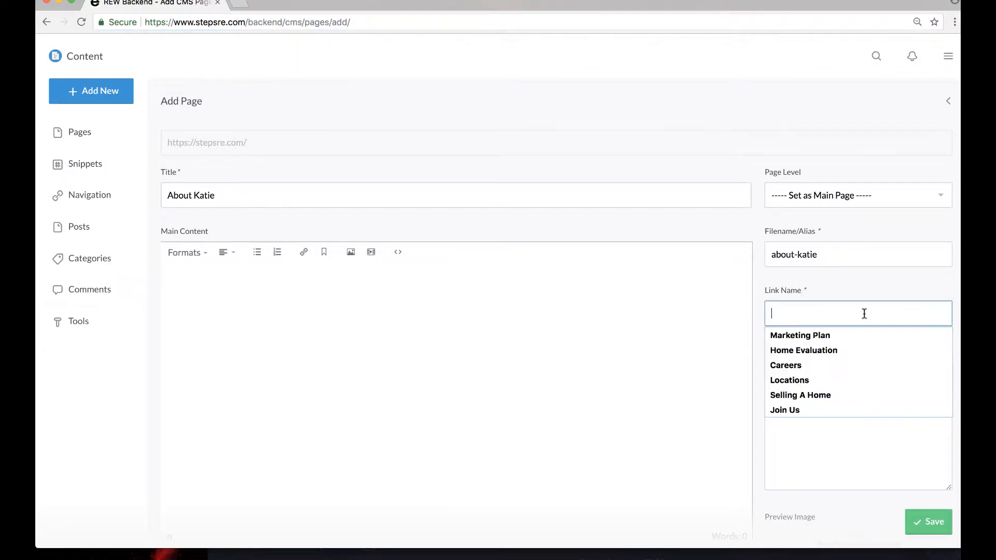
pyautogui.write('about')
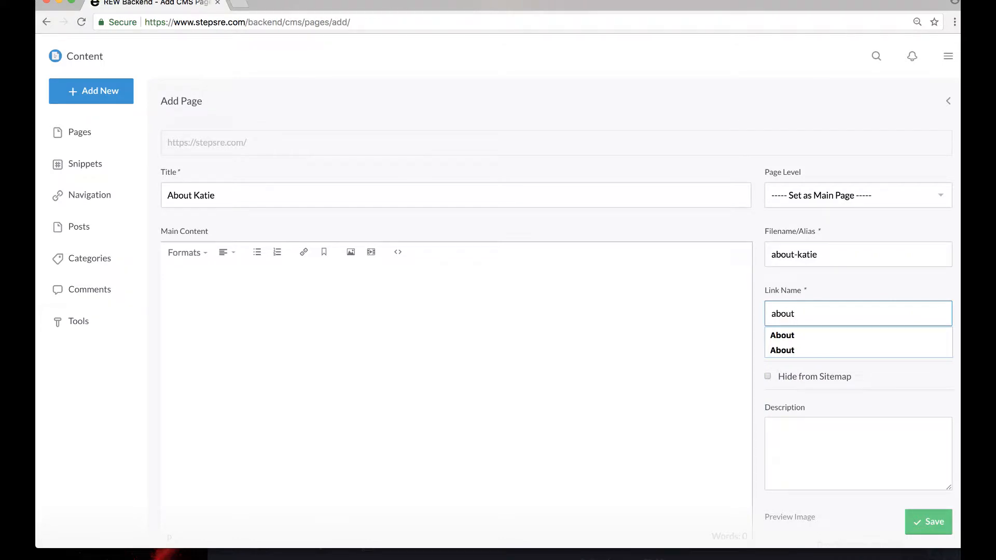
pyautogui.press('BackSpace')
pyautogui.press('BackSpace')
pyautogui.press('BackSpace')
pyautogui.press('BackSpace')
pyautogui.write('About Katie')
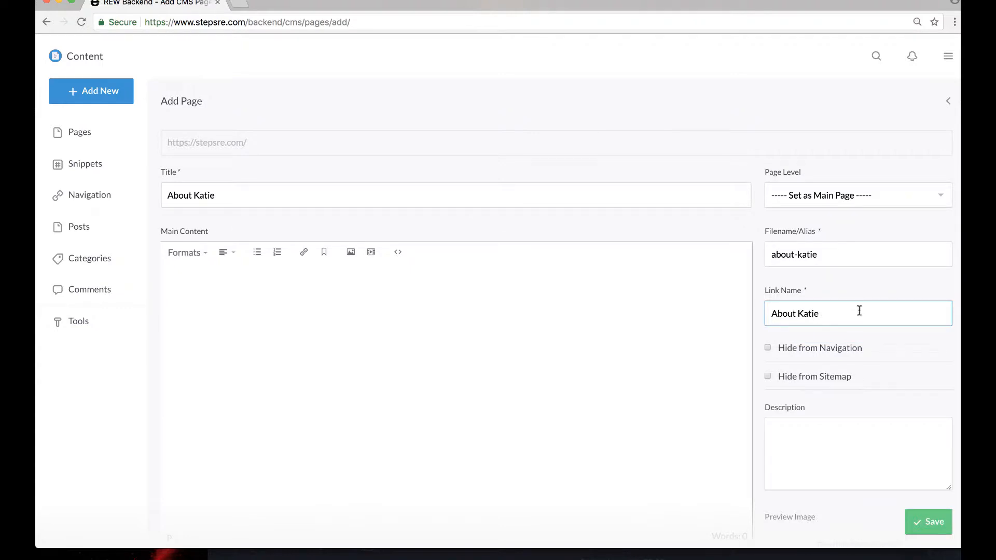
# - Examine the text format and alignment options available for the page's main content
pyautogui.click(654, 345)
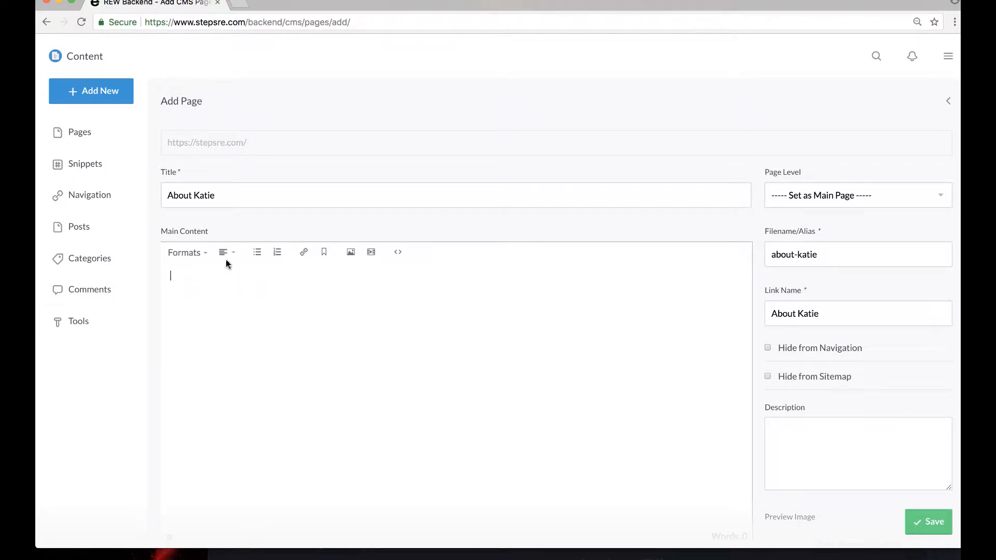
pyautogui.click(196, 258)
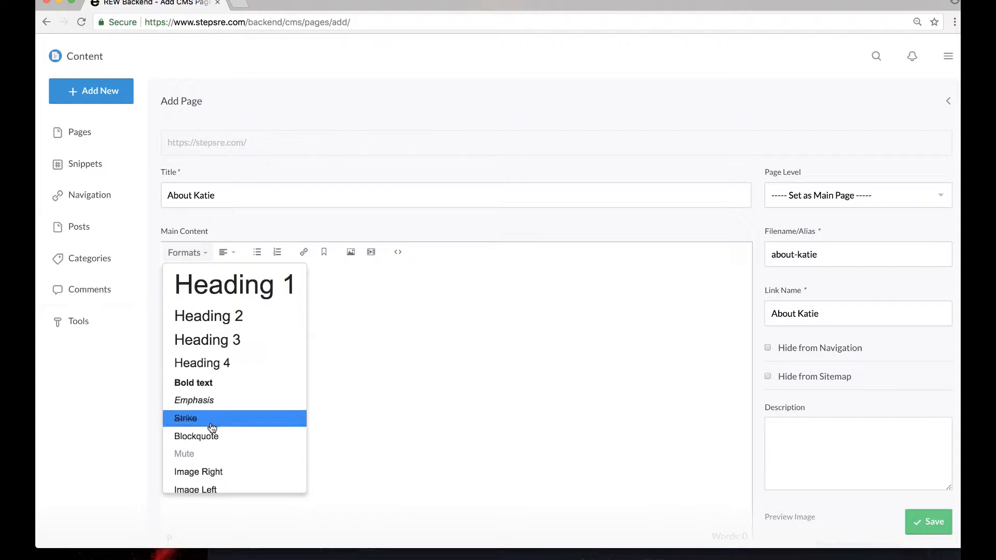
pyautogui.scroll(-3, 217, 456)
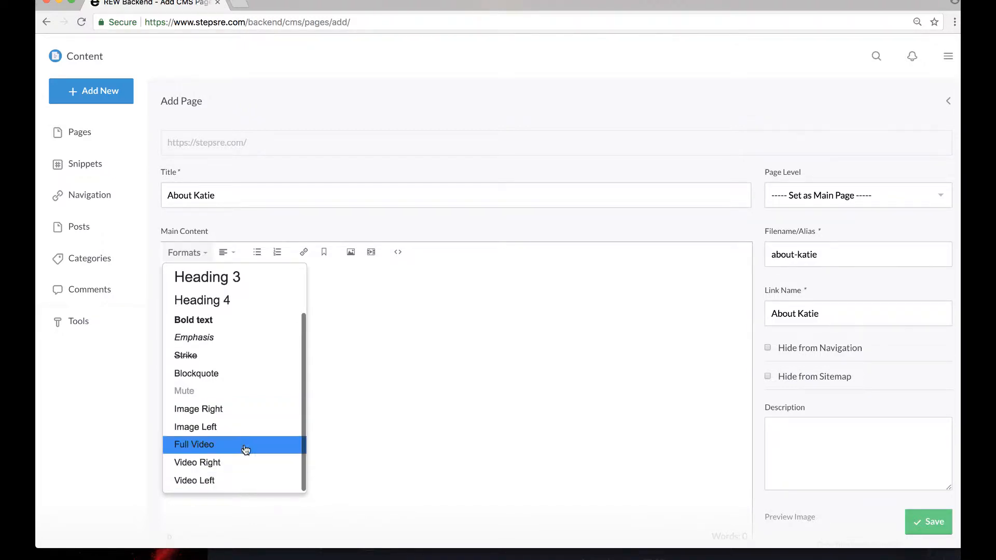
pyautogui.click(172, 292)
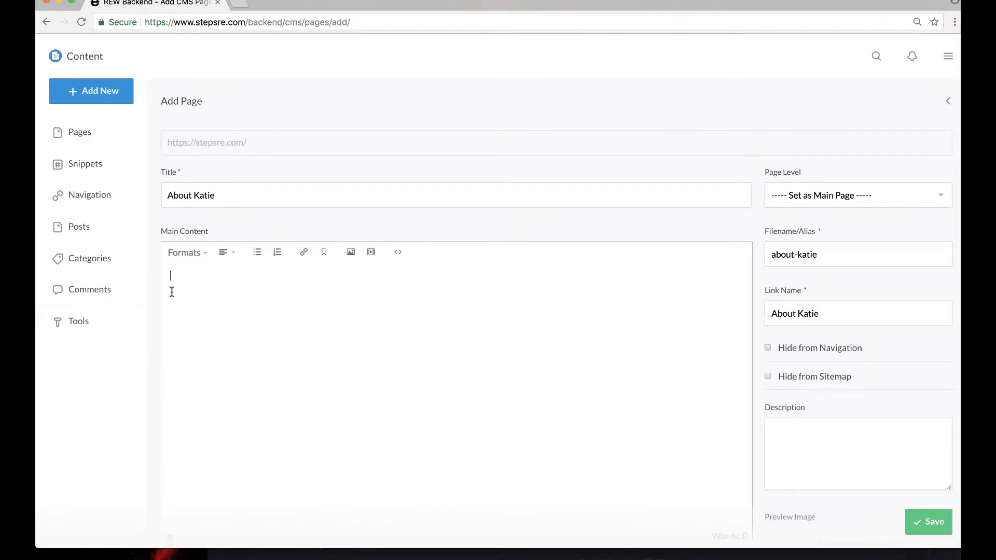
pyautogui.hotkey('ctrl', 'Up')
pyautogui.click(243, 405)
pyautogui.click(230, 254)
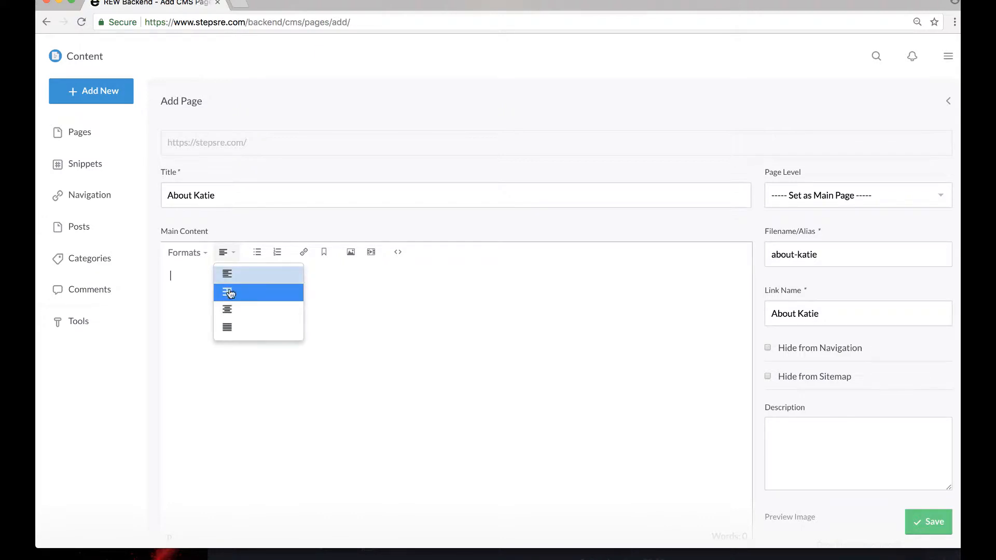
pyautogui.click(411, 332)
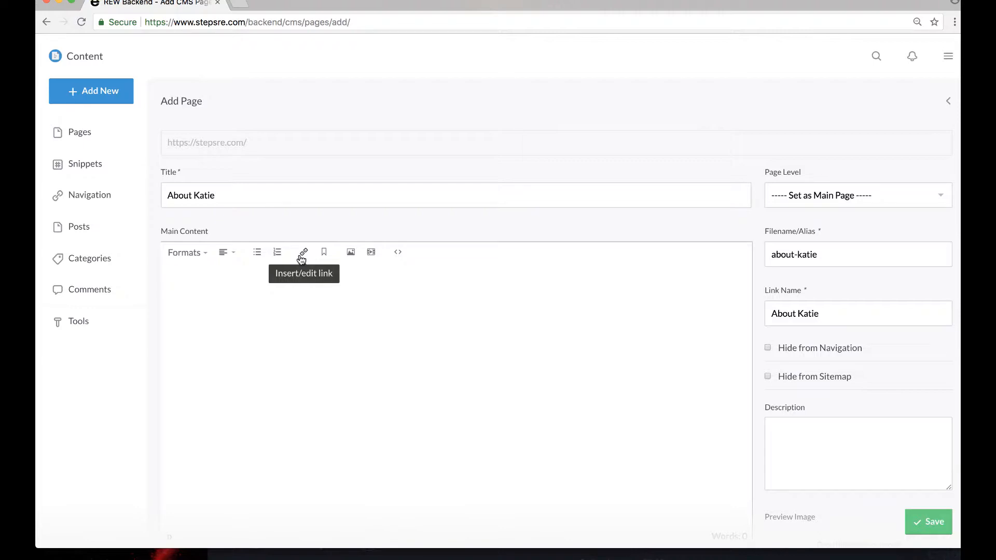
# - Check the general and embed settings for inserting a video, leaving without adding one
pyautogui.click(371, 255)
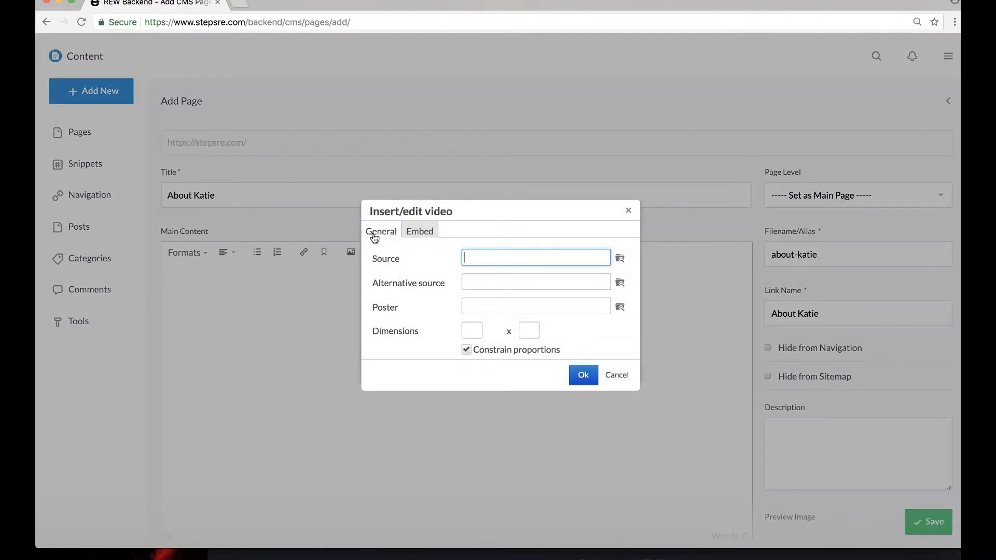
pyautogui.click(409, 235)
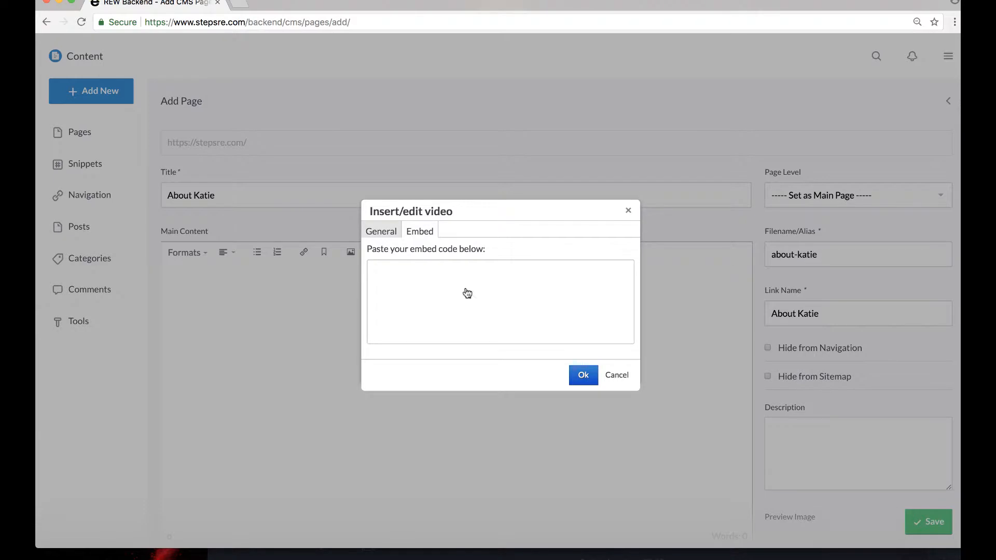
pyautogui.click(615, 377)
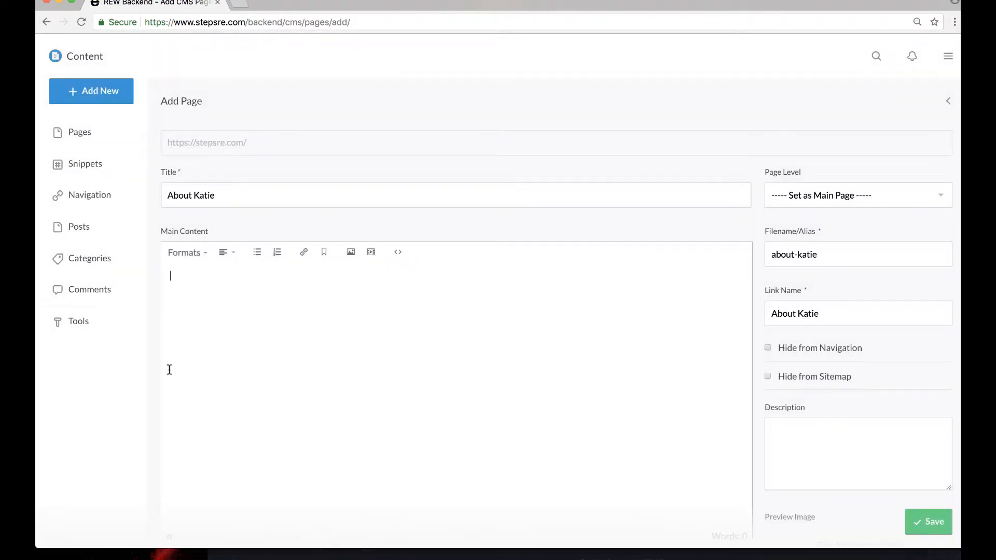
# - Choose the SingleLadyLake picture from Your Files as the source of a new image for the main content
pyautogui.click(351, 253)
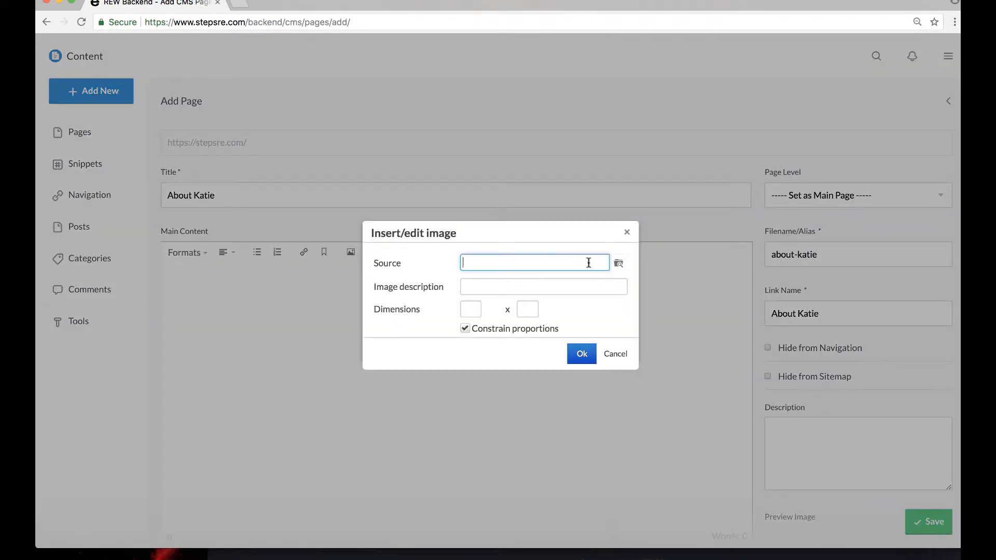
pyautogui.click(619, 265)
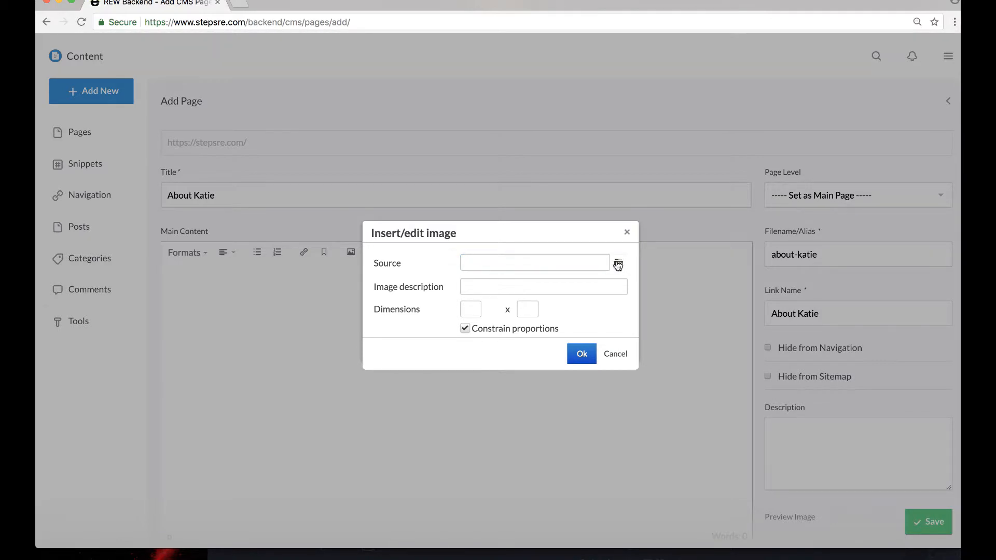
pyautogui.click(617, 265)
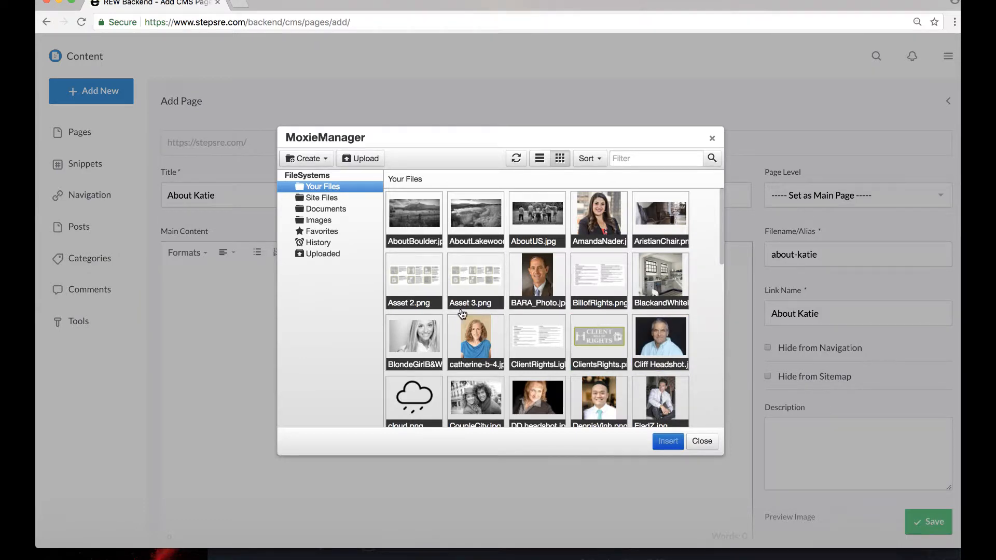
pyautogui.scroll(-10, 593, 318)
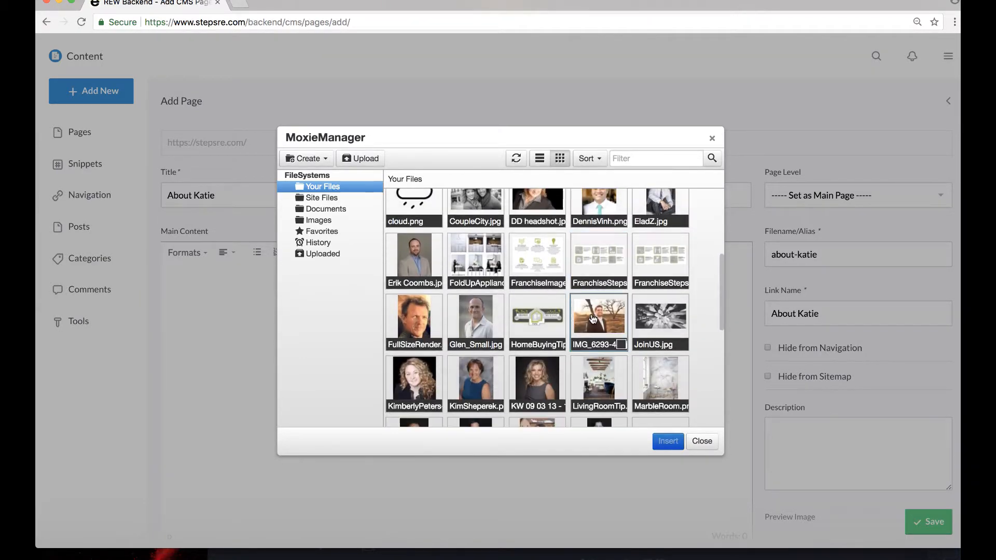
pyautogui.scroll(-4, 593, 318)
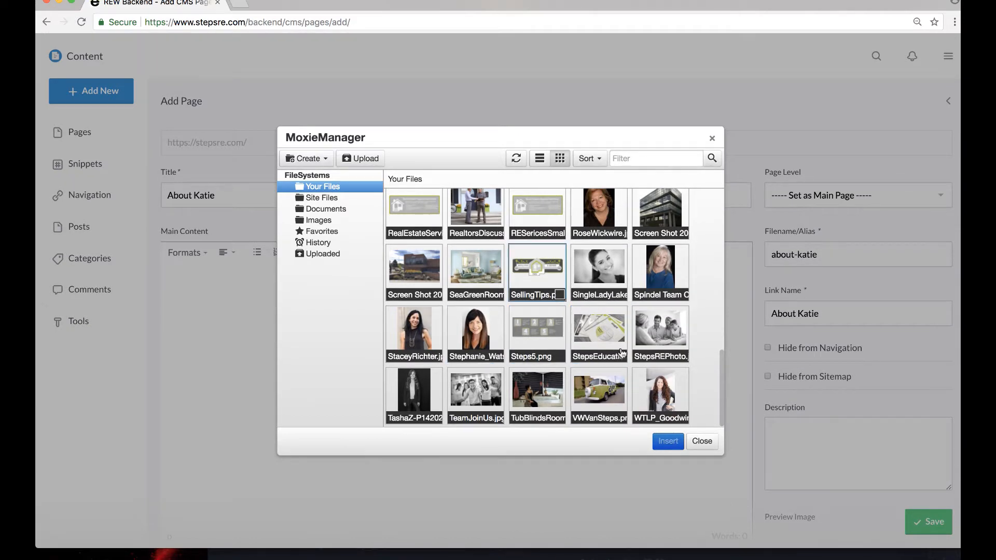
pyautogui.scroll(1, 615, 332)
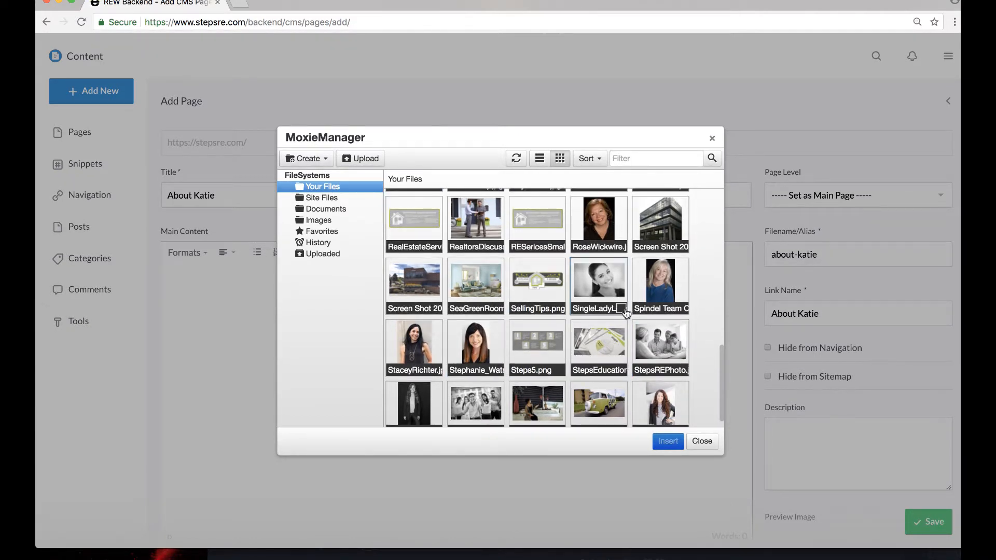
pyautogui.click(621, 309)
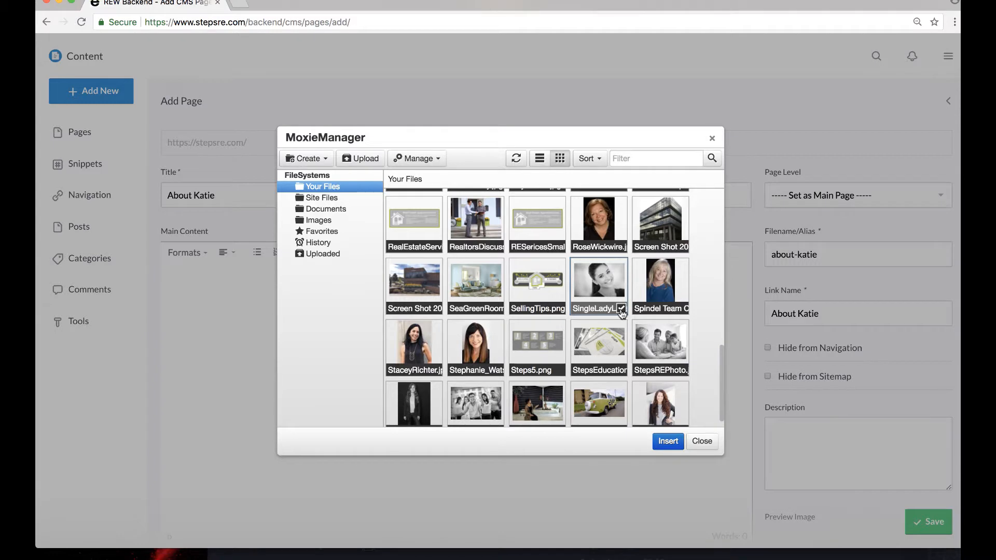
pyautogui.click(620, 310)
pyautogui.click(621, 310)
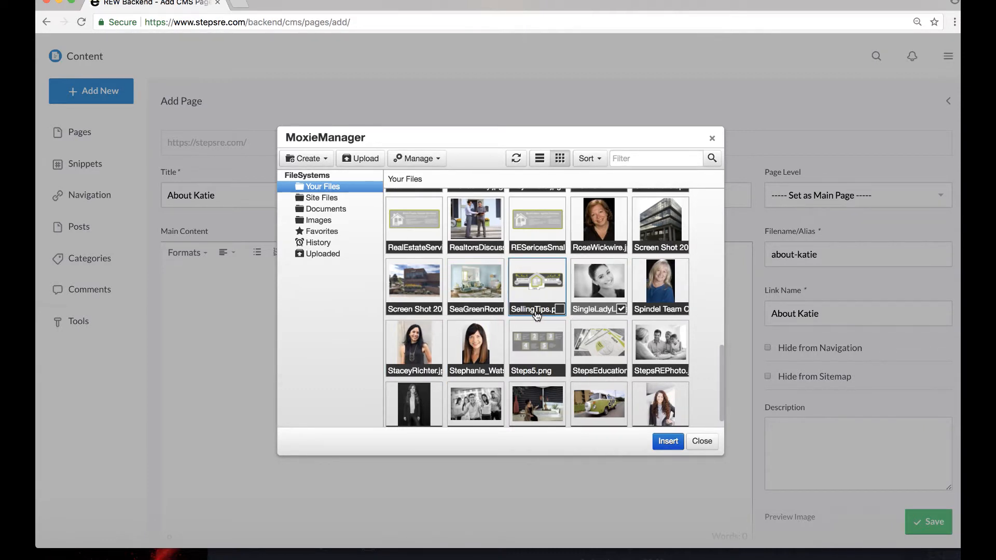
pyautogui.scroll(3, 513, 310)
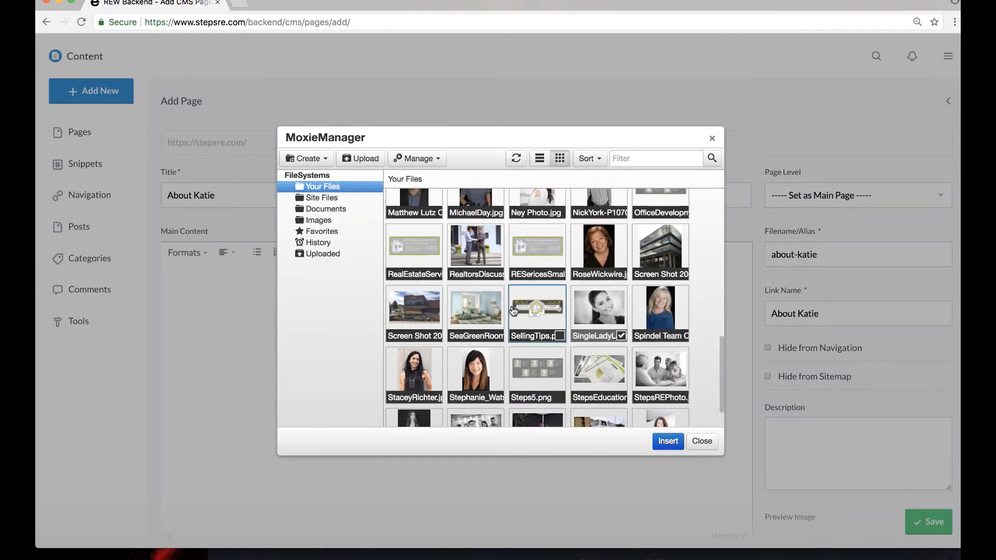
pyautogui.scroll(-2, 513, 310)
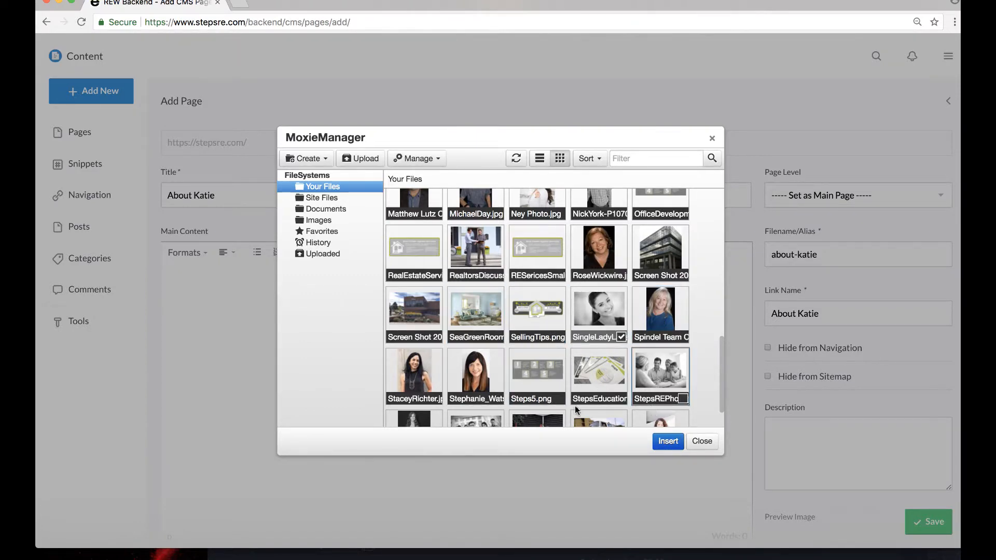
pyautogui.scroll(2, 478, 360)
pyautogui.scroll(-4, 478, 360)
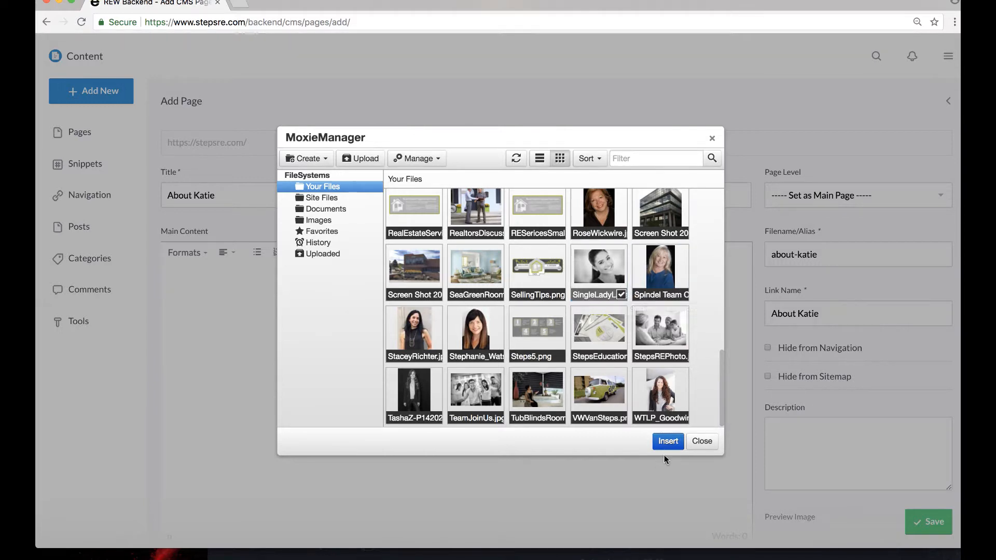
pyautogui.click(667, 441)
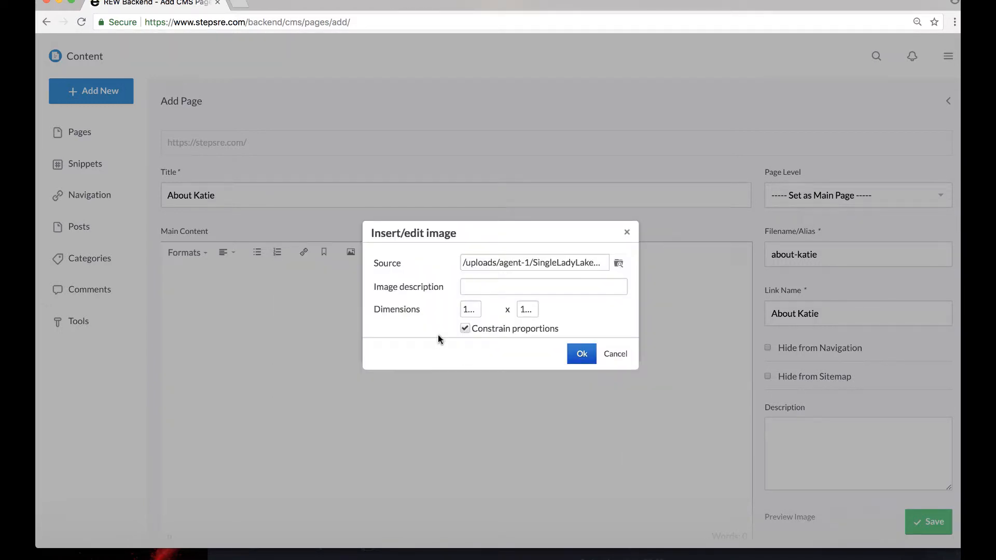
# - Set the image's width to 800 and insert the picture into the page's main content
pyautogui.doubleClick(461, 310)
pyautogui.write('800')
pyautogui.click(415, 322)
pyautogui.click(581, 354)
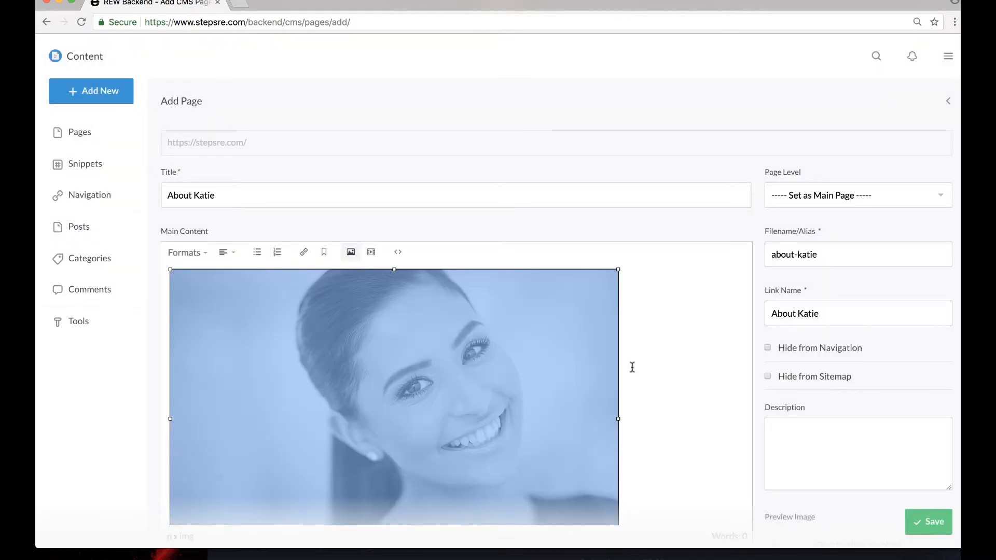
# - Center the inserted image horizontally in the page's main content
pyautogui.scroll(-2, 627, 367)
pyautogui.scroll(2, 630, 367)
pyautogui.click(232, 254)
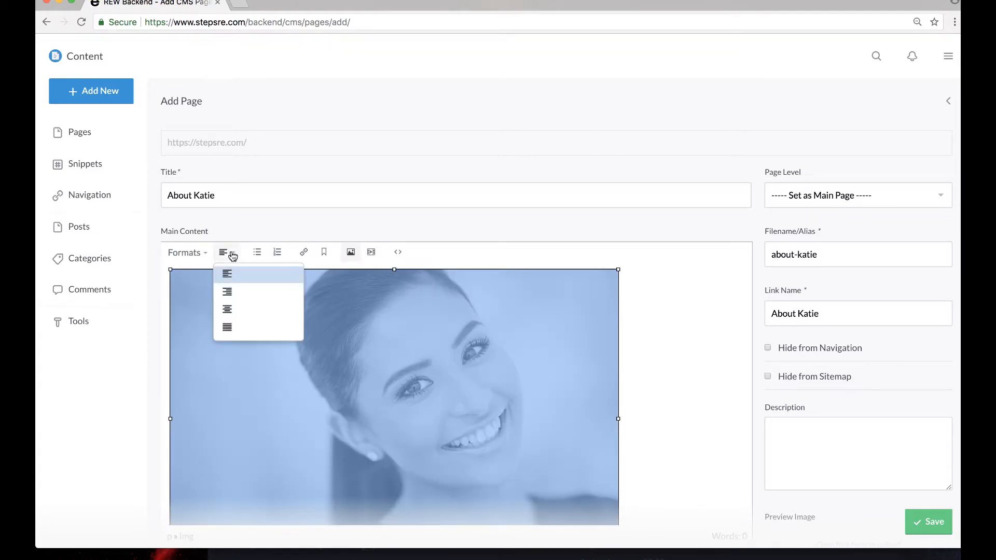
pyautogui.click(232, 308)
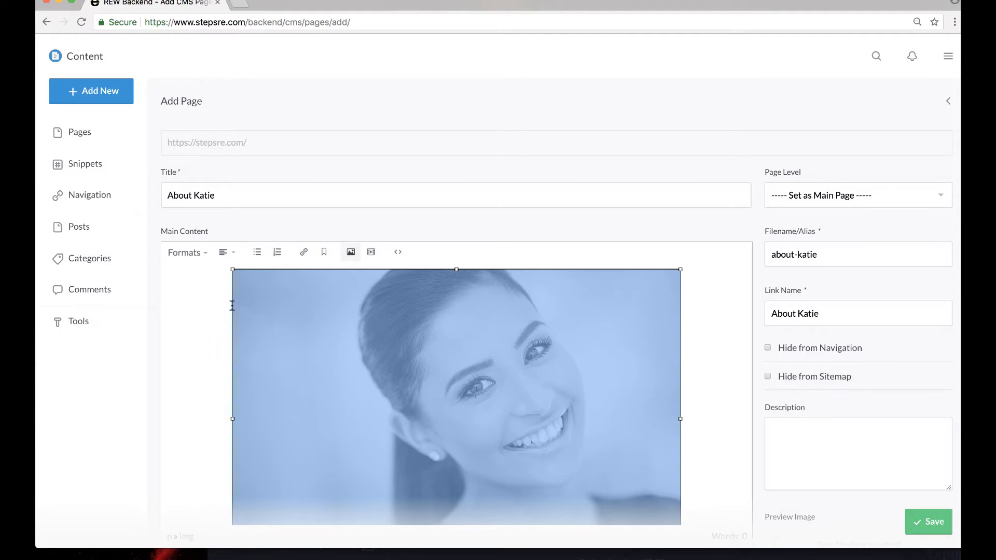
pyautogui.click(723, 360)
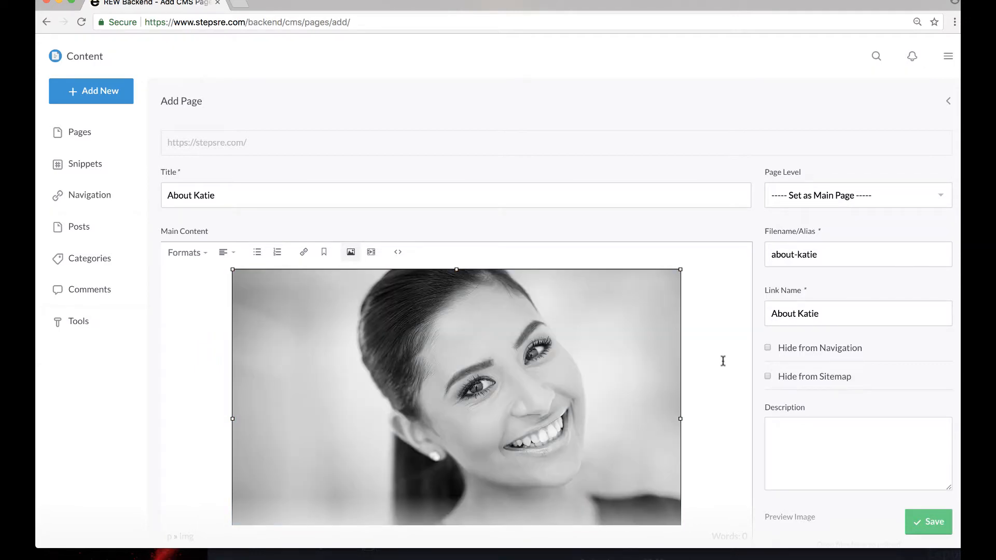
# - Reduce the main content image's width to 600, keeping its proportions constrained
pyautogui.scroll(-2, 594, 360)
pyautogui.scroll(1, 594, 360)
pyautogui.moveTo(723, 347); pyautogui.dragTo(275, 349)
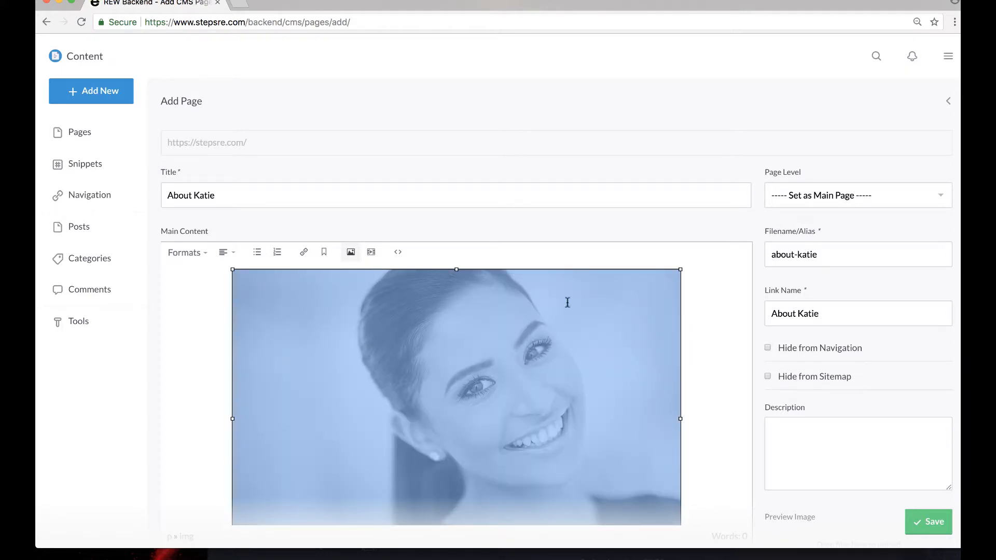
pyautogui.click(352, 253)
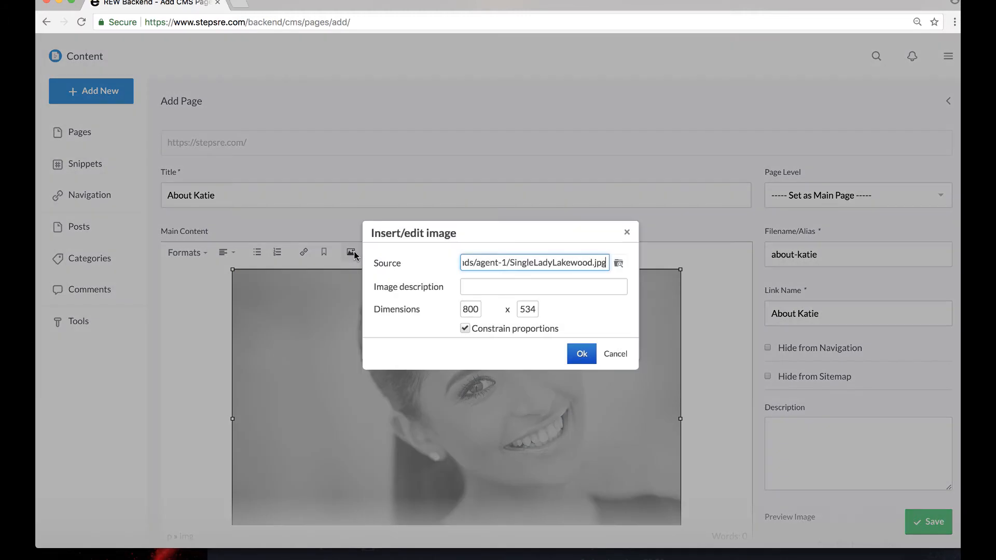
pyautogui.moveTo(464, 309); pyautogui.dragTo(487, 312)
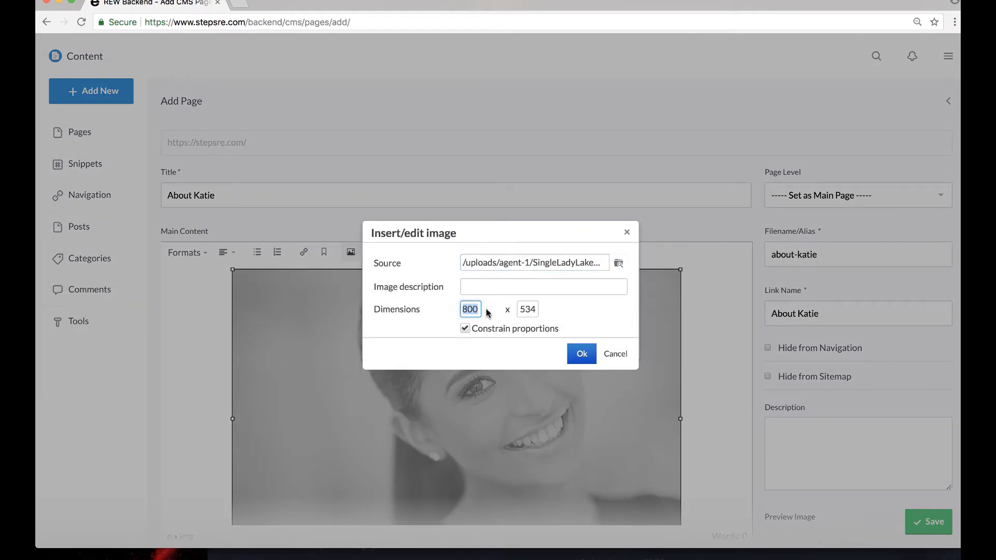
pyautogui.write('600')
pyautogui.click(425, 313)
pyautogui.click(581, 355)
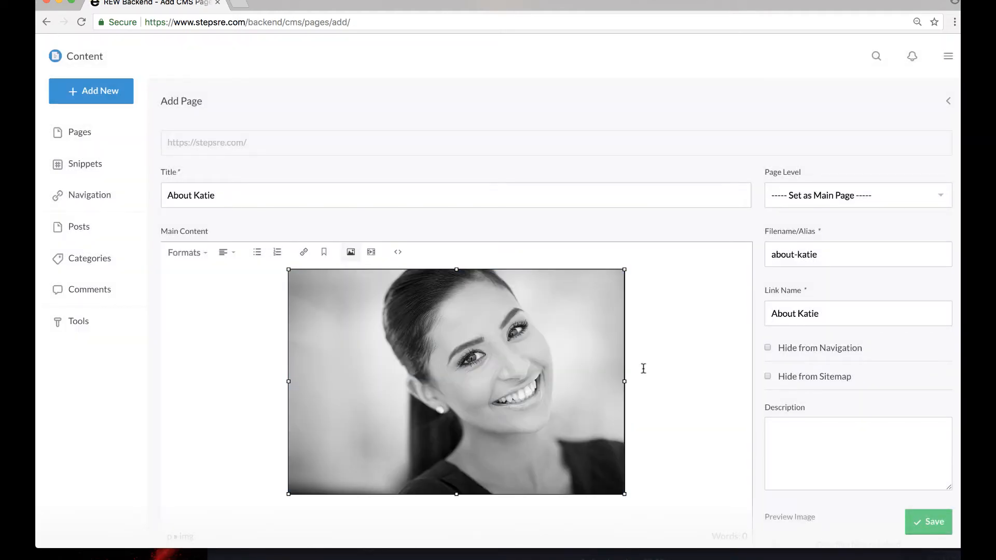
# - Add a line of text below the image that repeats the page title
pyautogui.press('Return')
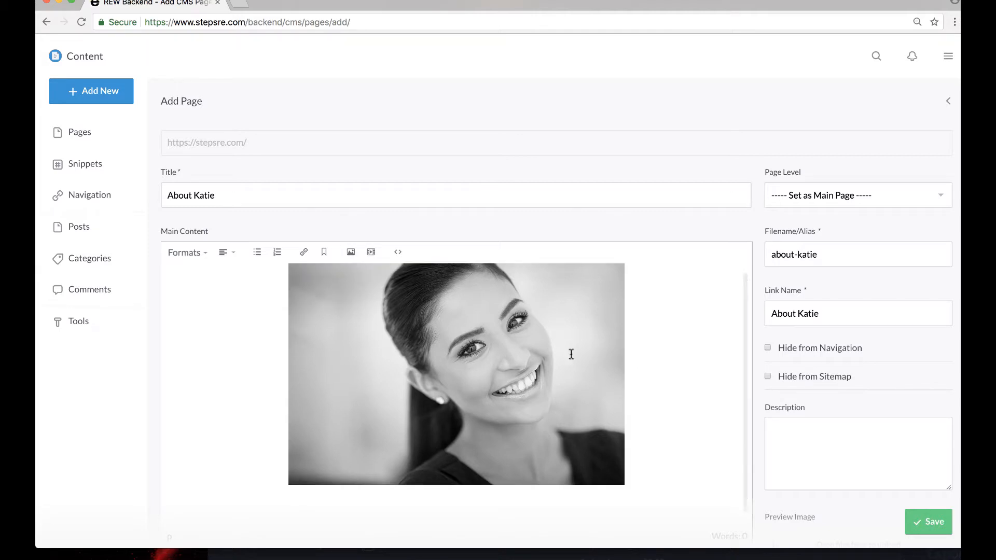
pyautogui.scroll(-1, 503, 397)
pyautogui.write('About Katie')
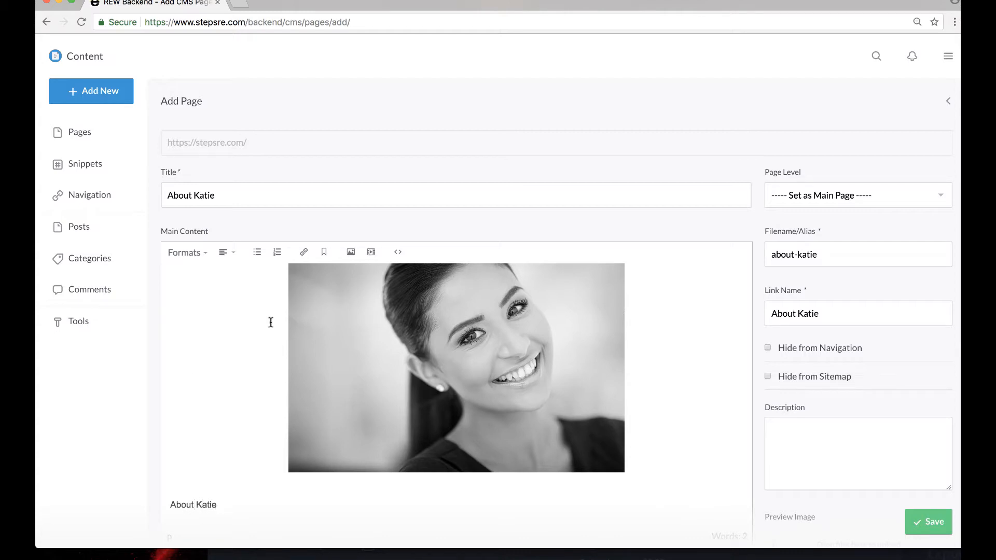
# - Format the title line below the image as Heading 1 and center it
pyautogui.moveTo(247, 503); pyautogui.dragTo(151, 496)
pyautogui.click(175, 254)
pyautogui.scroll(3, 264, 325)
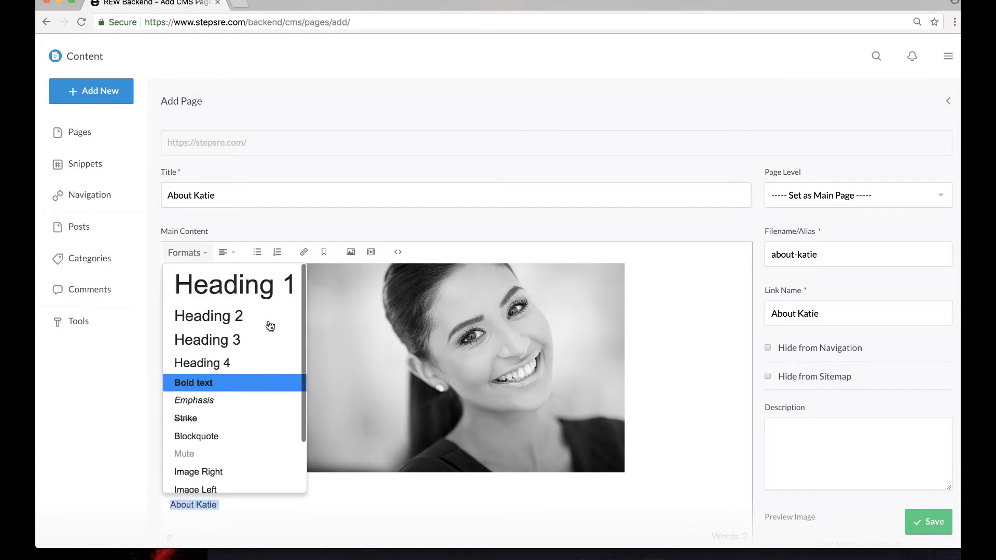
pyautogui.click(250, 291)
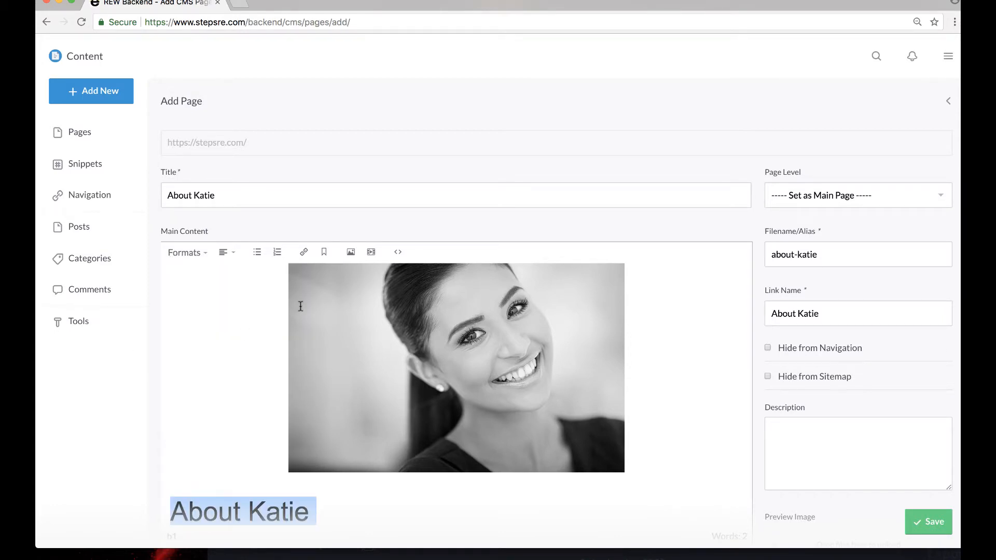
pyautogui.click(227, 253)
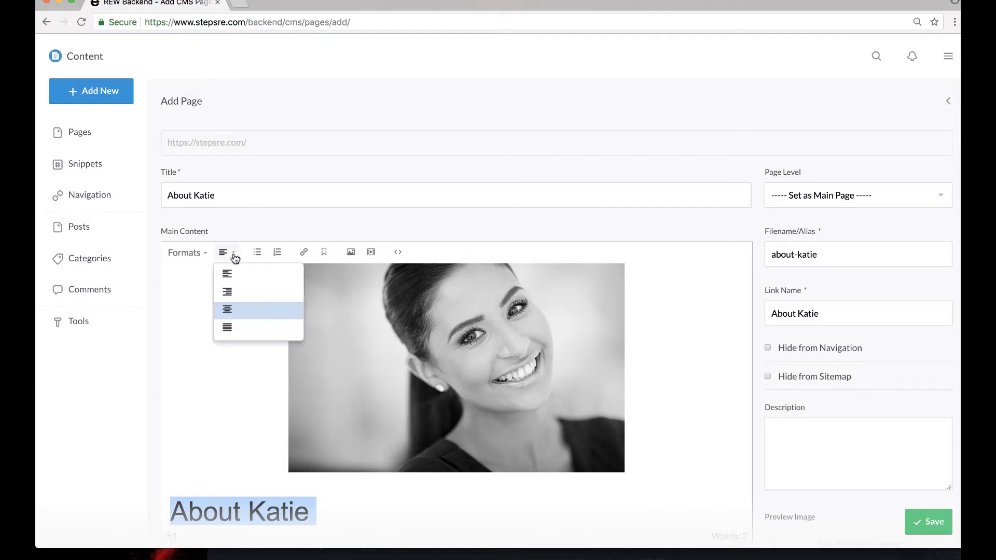
pyautogui.click(239, 311)
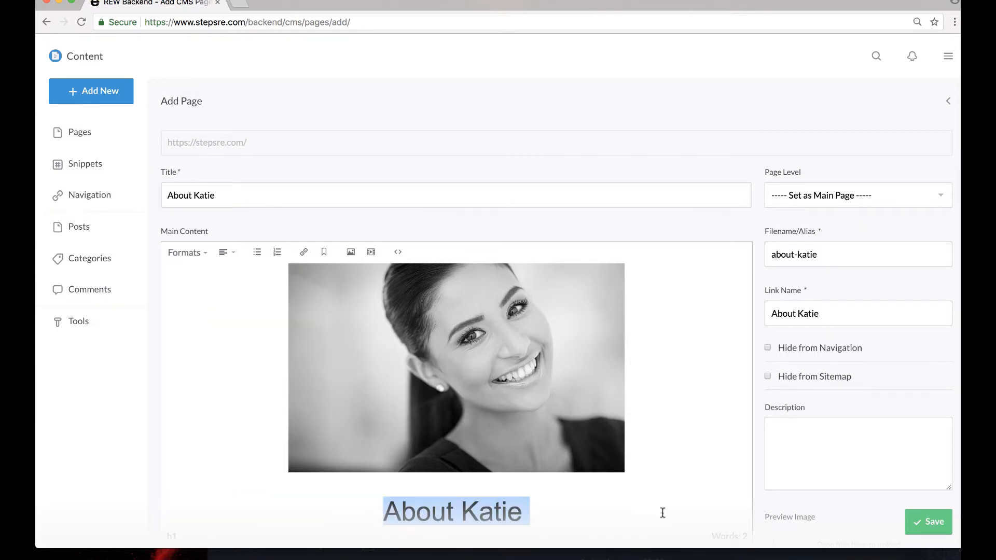
# - Bring the bio paragraphs from the Bio Example document in InDesign into a new line below the centered heading
pyautogui.click(598, 502)
pyautogui.press('Return')
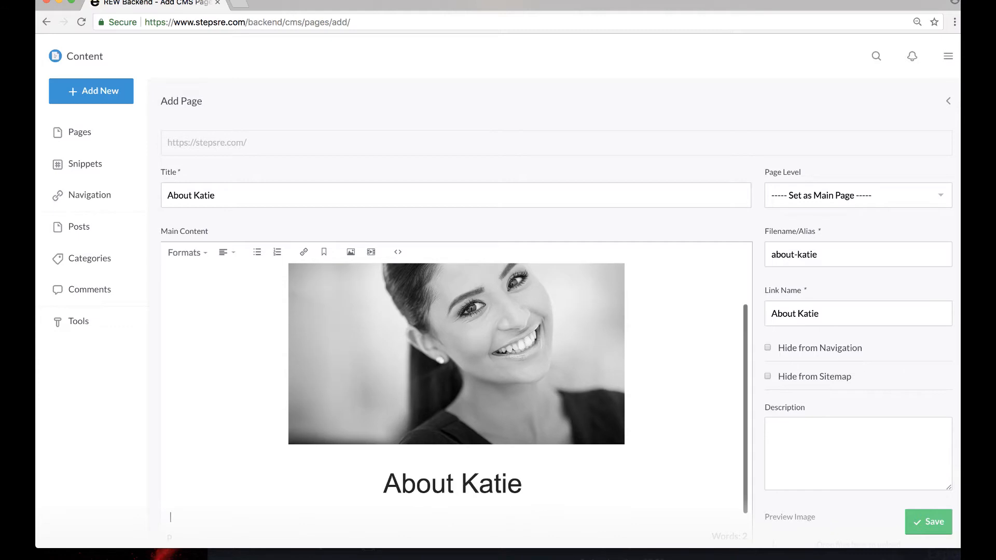
pyautogui.scroll(-1, 525, 446)
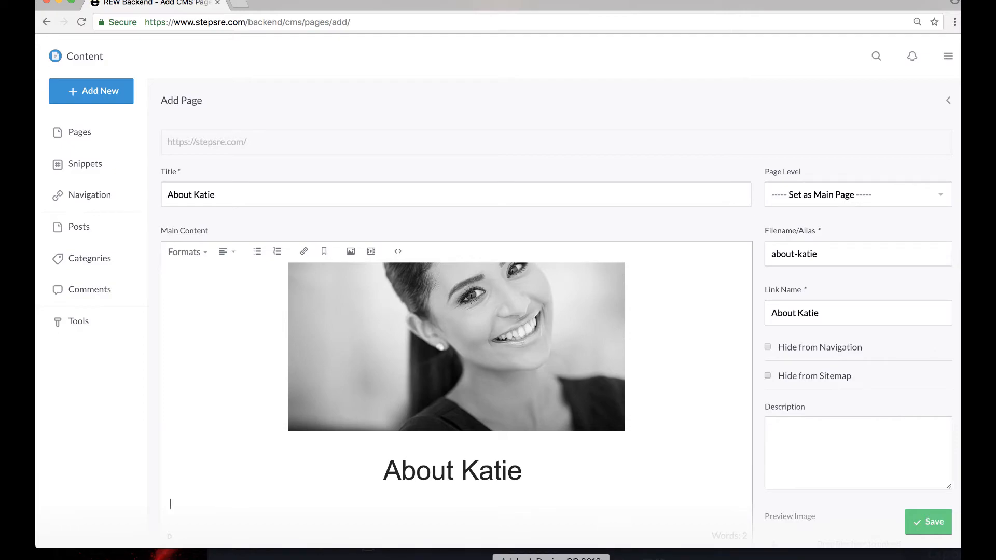
pyautogui.click(549, 559)
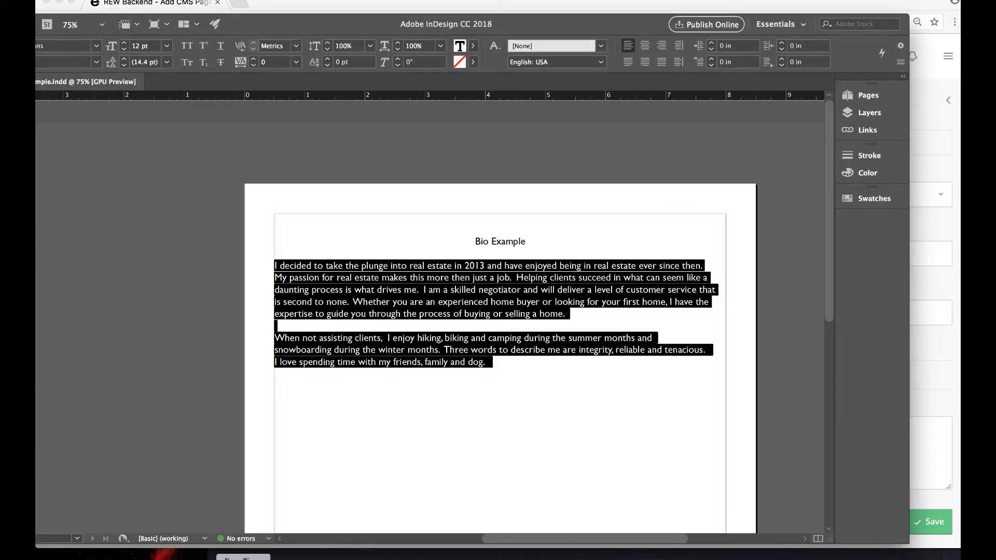
pyautogui.click(665, 559)
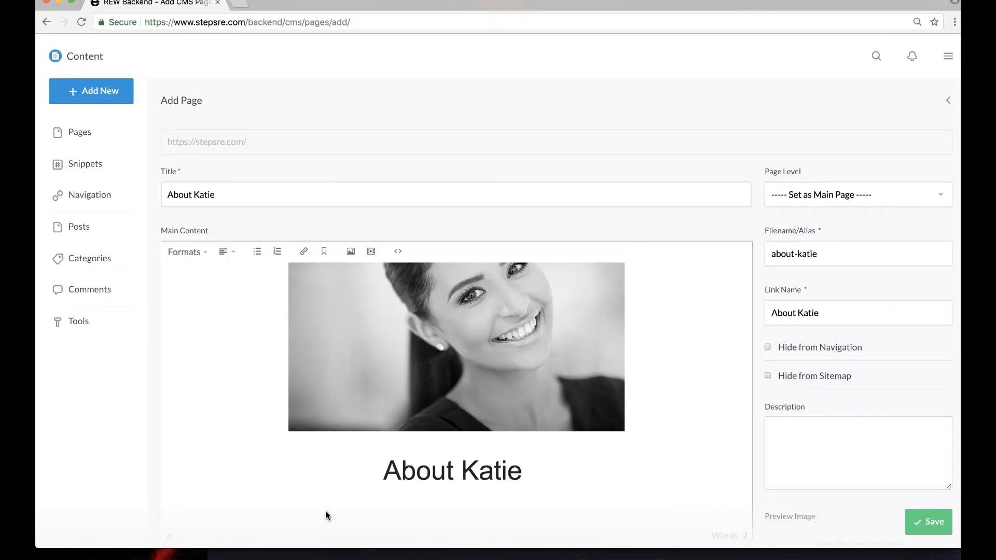
pyautogui.press('super+v')
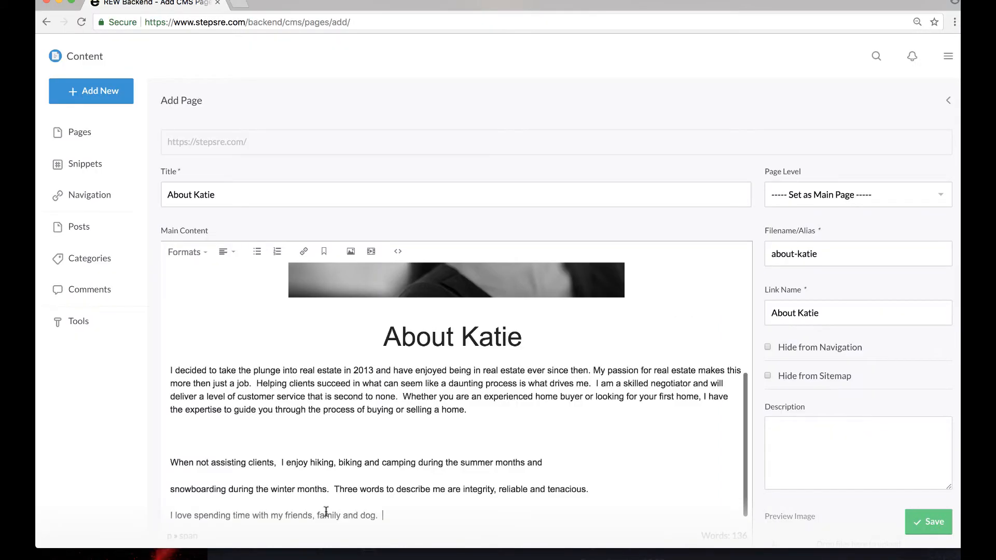
# - Remove the line breaks within the pasted bio so that all its text forms a single paragraph
pyautogui.click(173, 462)
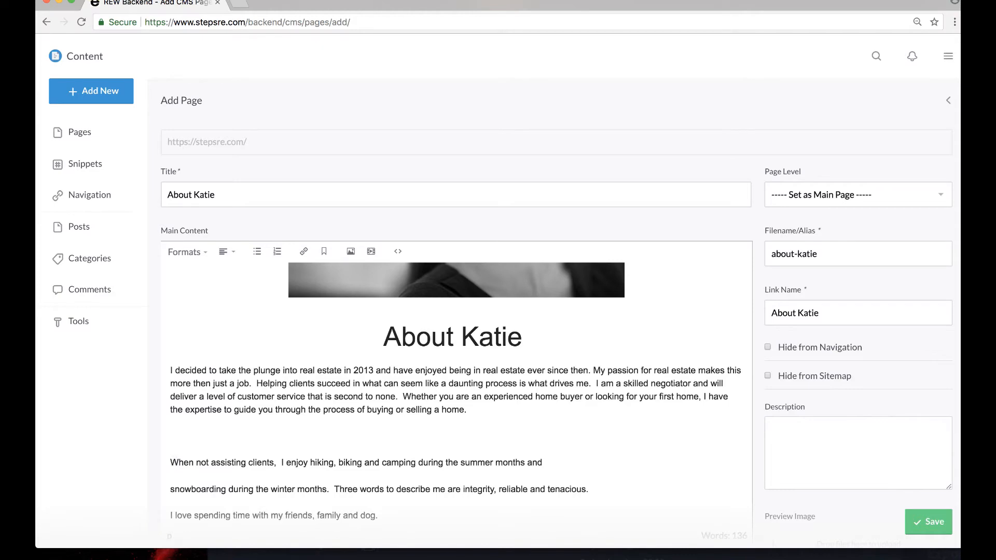
pyautogui.press('BackSpace')
pyautogui.press('BackSpace')
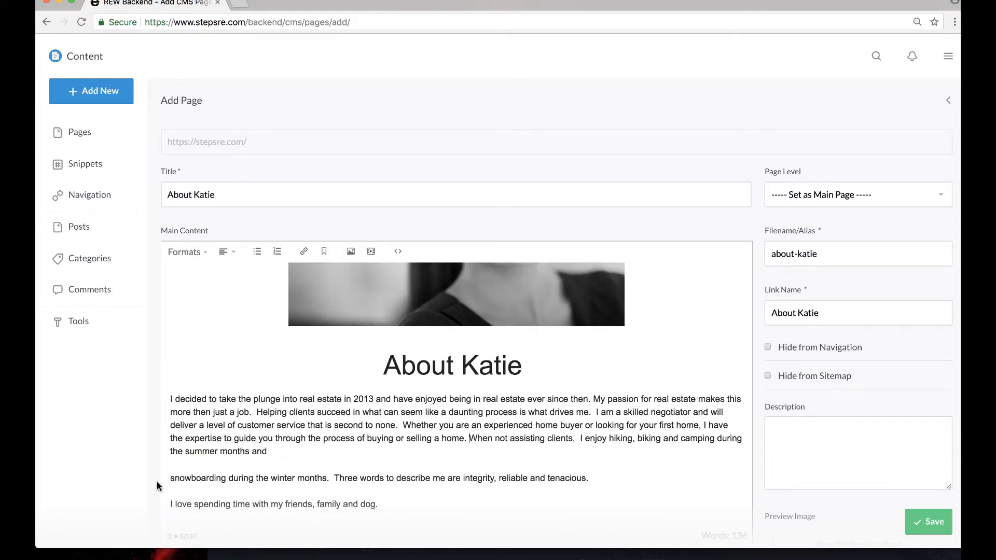
pyautogui.click(172, 477)
pyautogui.press('BackSpace')
pyautogui.press('BackSpace')
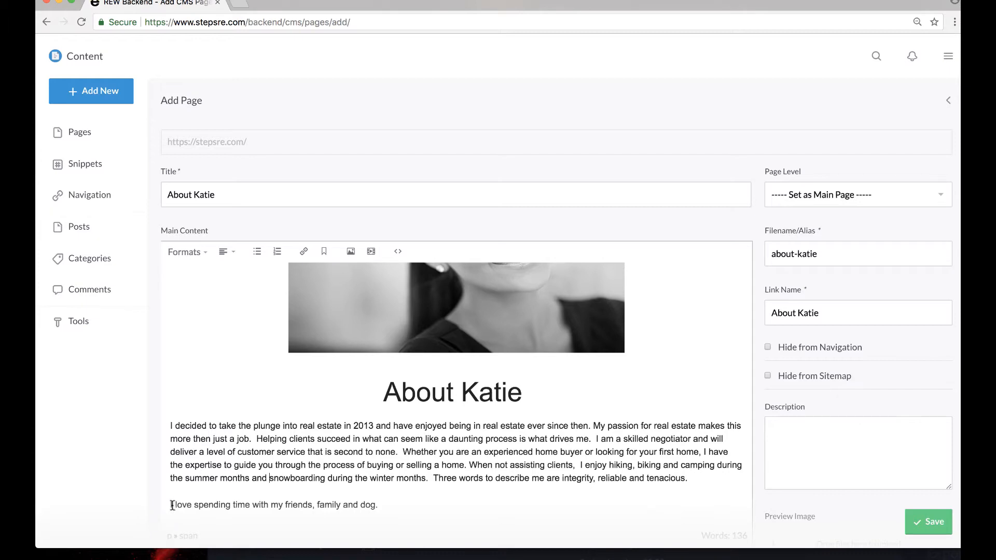
pyautogui.click(171, 505)
pyautogui.press('BackSpace')
pyautogui.press('BackSpace')
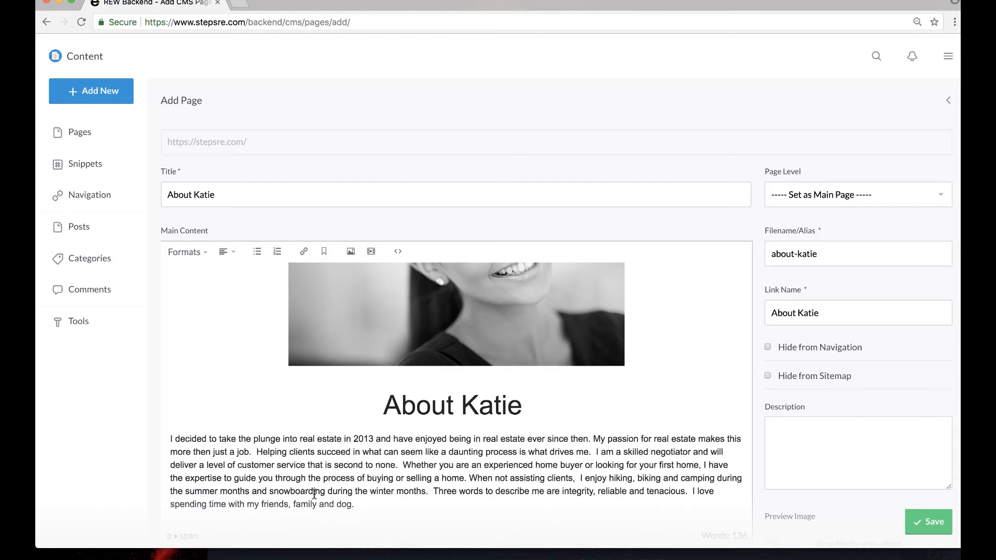
# - Link the bio words "integrity, reliable and tenacious." to the URL steps.com
pyautogui.scroll(-2, 313, 493)
pyautogui.click(362, 445)
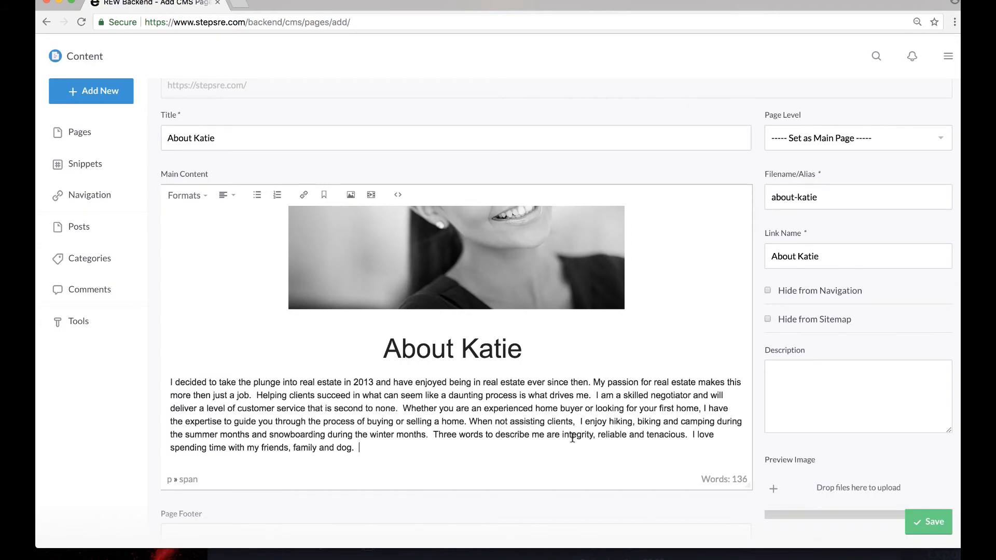
pyautogui.moveTo(563, 436); pyautogui.dragTo(693, 437)
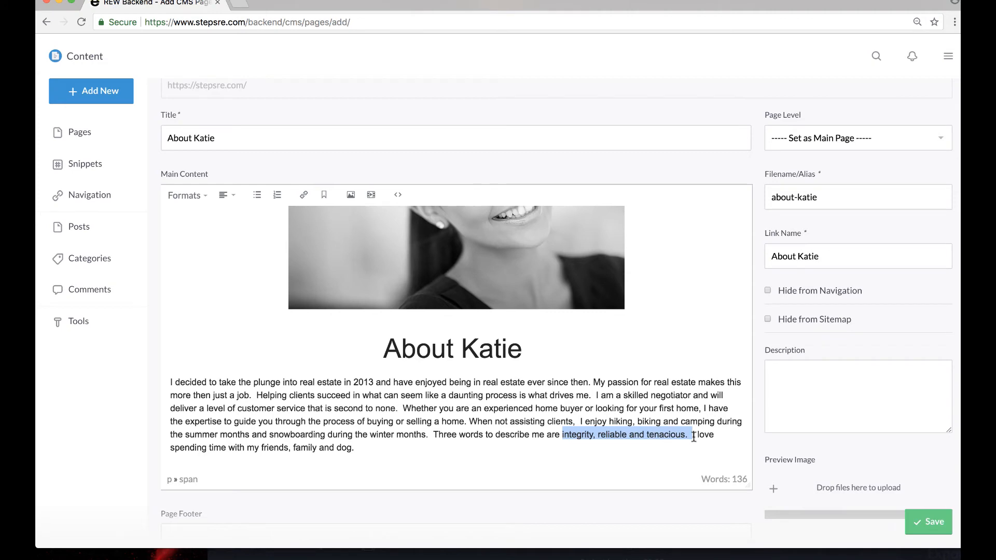
pyautogui.click(302, 198)
pyautogui.write('ste')
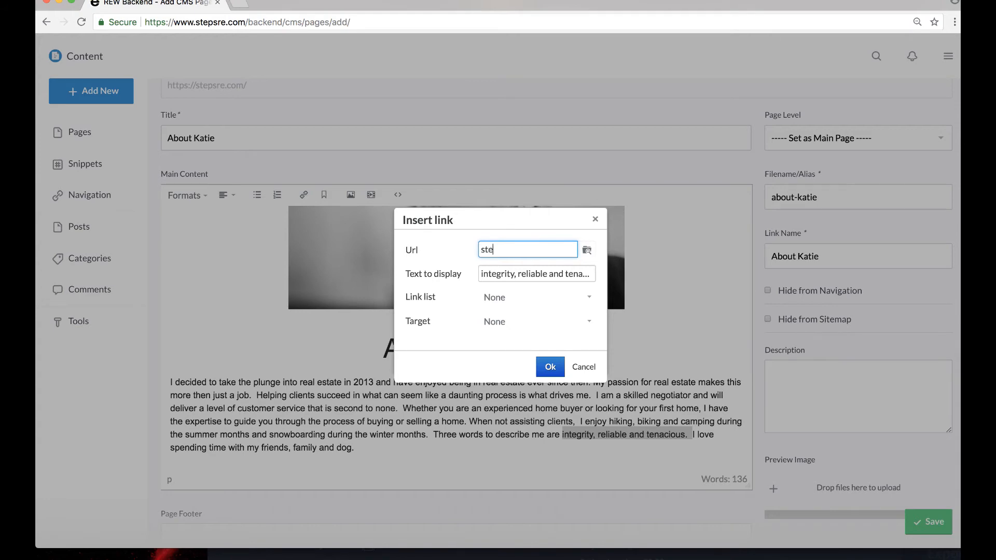
pyautogui.write('ps.com')
pyautogui.click(548, 368)
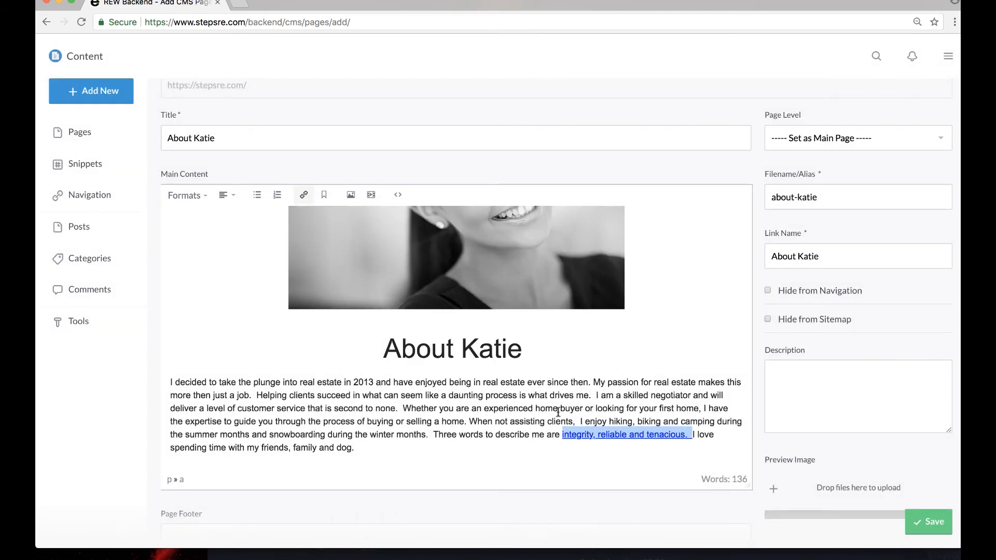
pyautogui.click(565, 456)
# - Examine the page's remaining settings, including the page footer, description, preview image and navigation and sitemap options
pyautogui.scroll(-3, 456, 448)
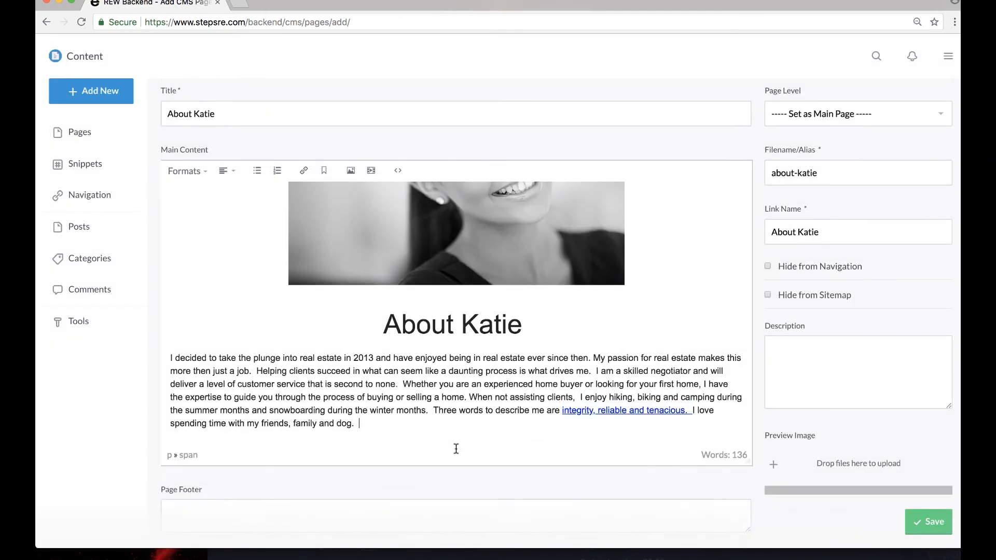
pyautogui.scroll(4, 456, 449)
pyautogui.scroll(-1, 456, 452)
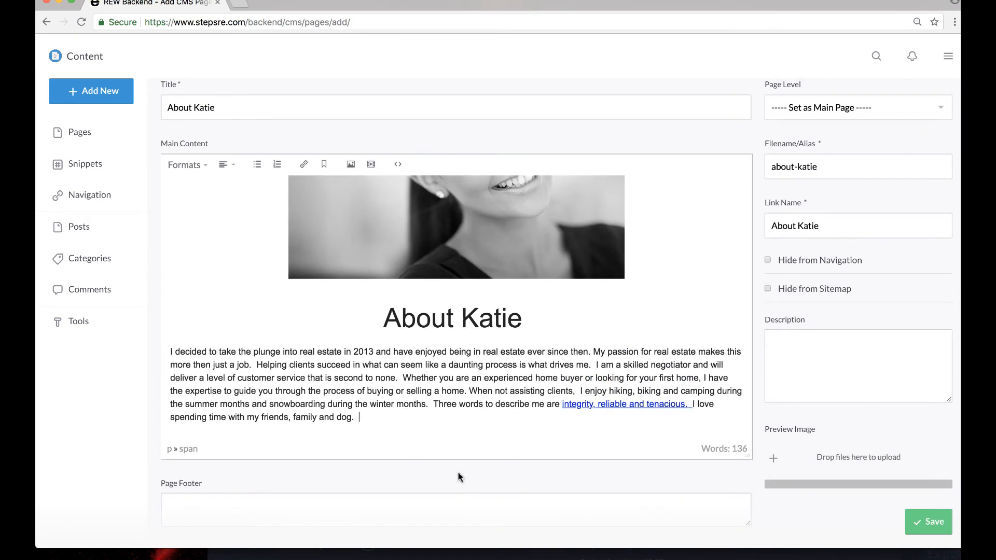
pyautogui.scroll(-2, 567, 437)
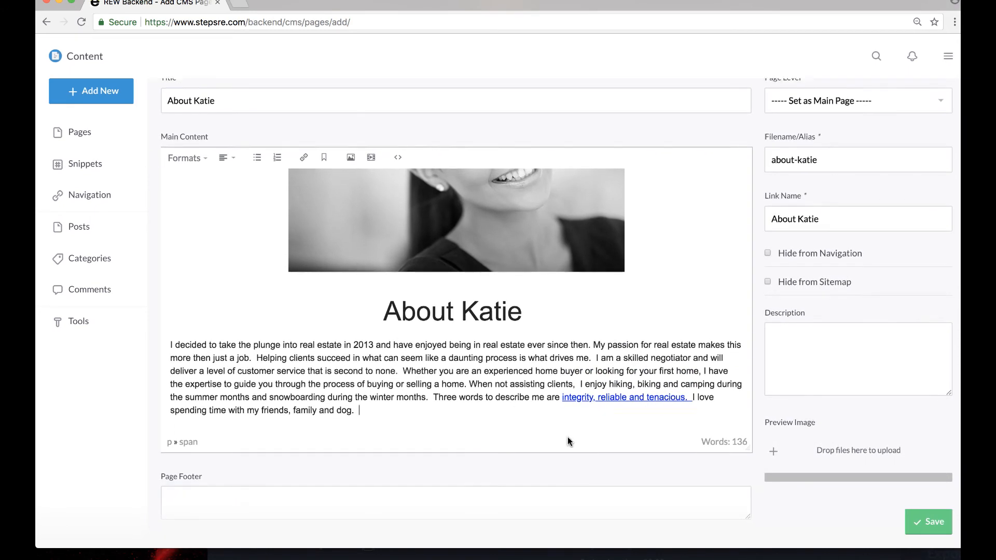
pyautogui.scroll(-1, 567, 436)
pyautogui.scroll(1, 568, 440)
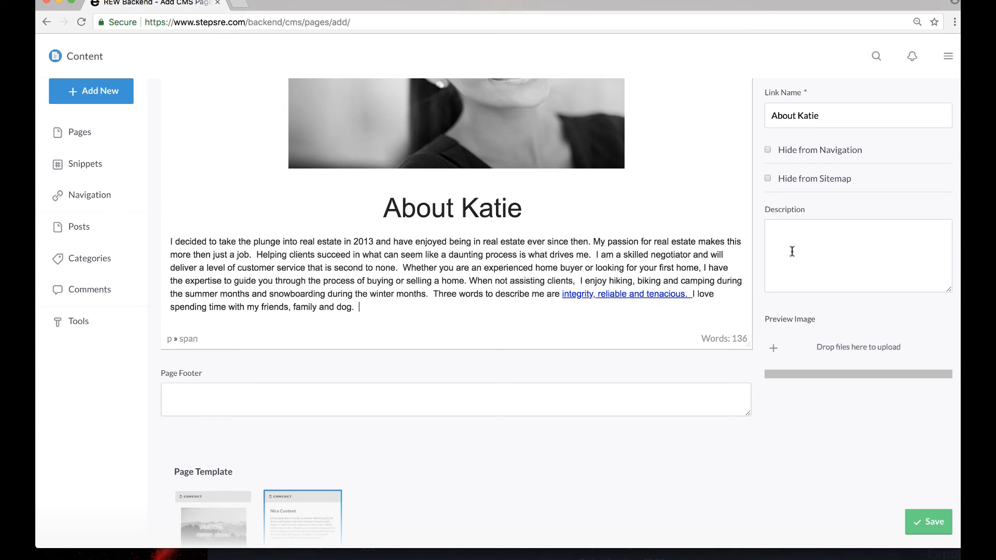
pyautogui.scroll(-1, 791, 252)
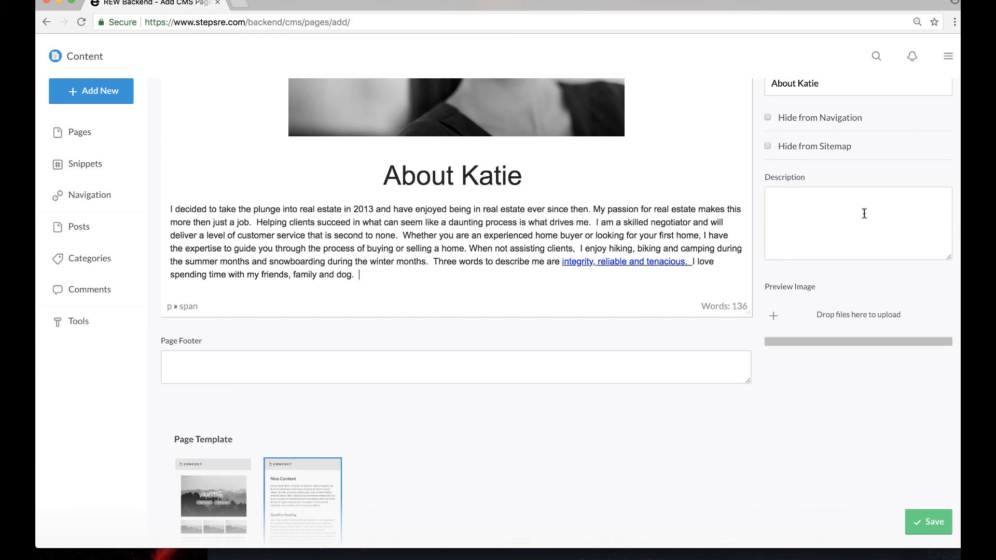
pyautogui.scroll(5, 904, 213)
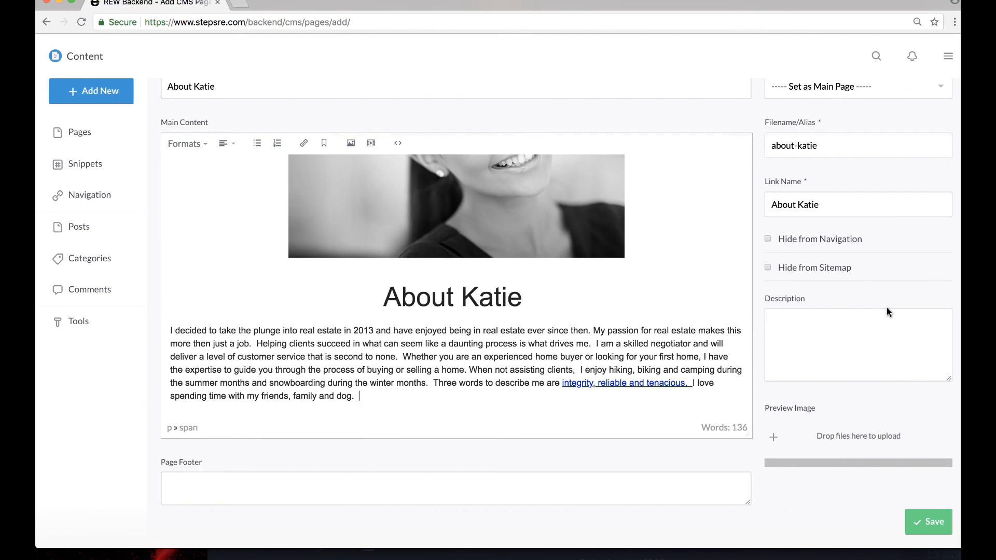
# - Save the new page with the Content Page template and Show Navigation left off
pyautogui.scroll(-10, 887, 311)
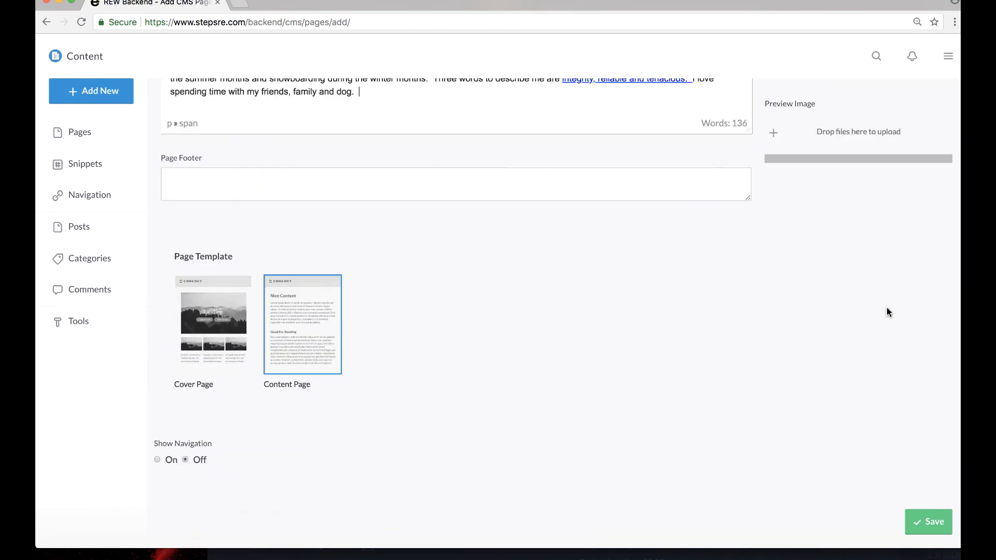
pyautogui.click(930, 523)
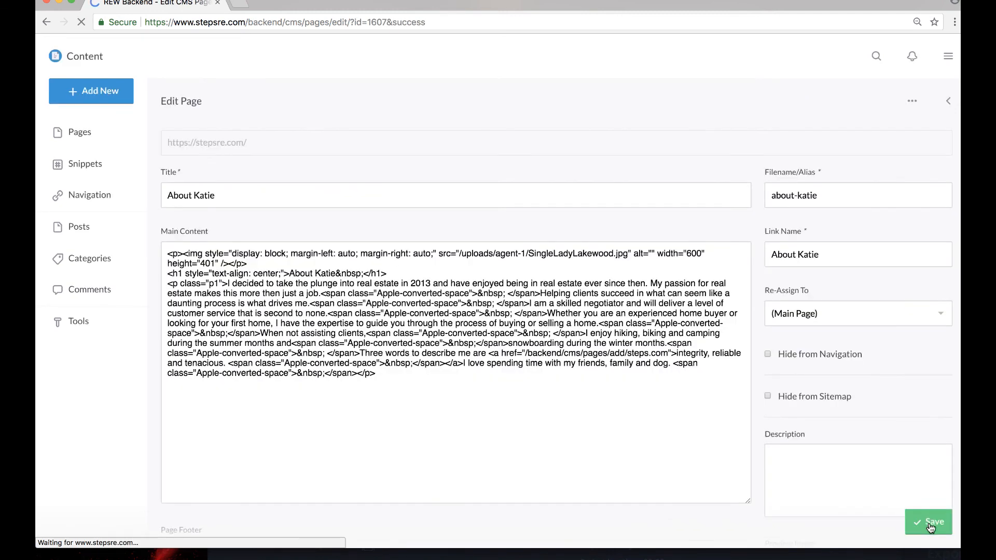